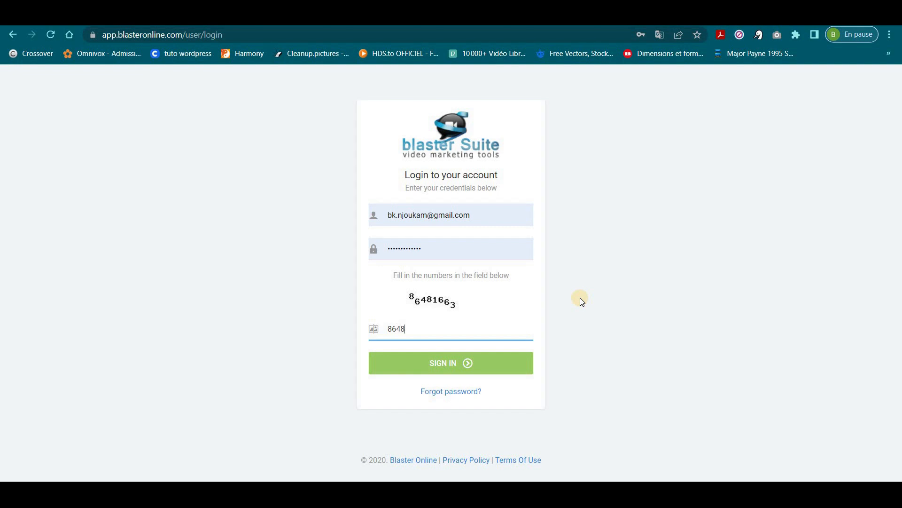
Complete the numeric captcha verification field on the login form and sign in to the account.
{"action": "type", "text": "1663"}
{"action": "left_click", "coordinate": [451, 364]}
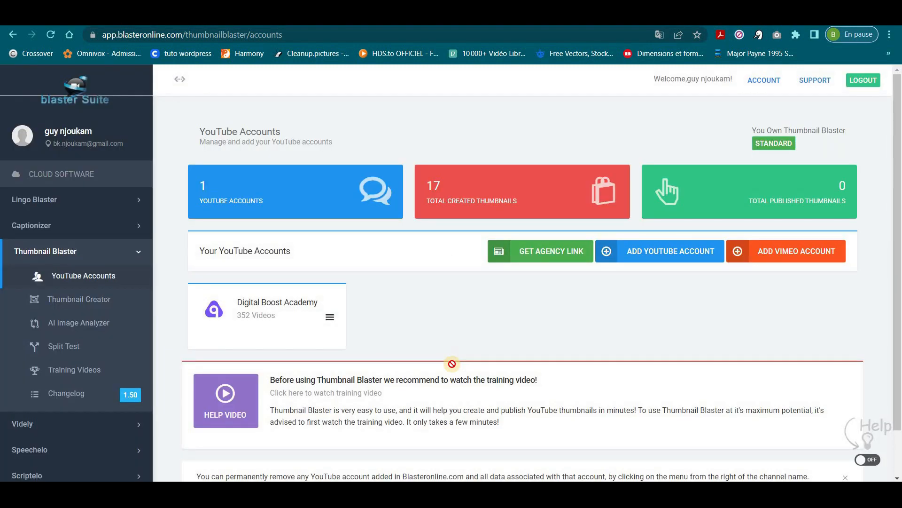
Collapse the Thumbnail Blaster section and open the Keywords page of Videly.
{"action": "left_click", "coordinate": [135, 253]}
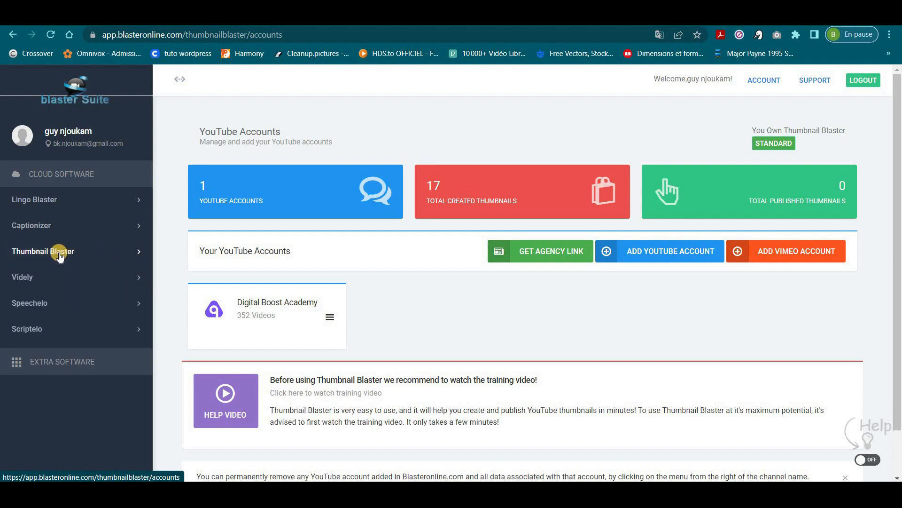
{"action": "left_click", "coordinate": [38, 279]}
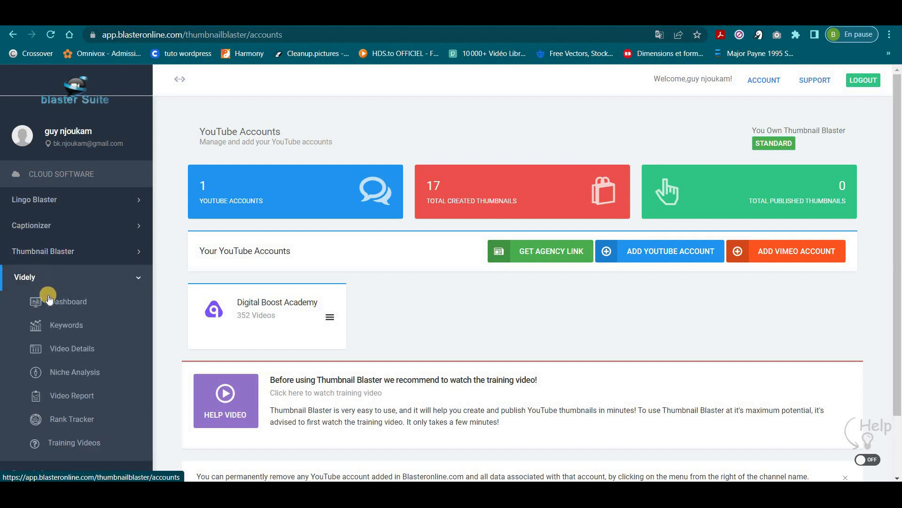
{"action": "left_click", "coordinate": [69, 326]}
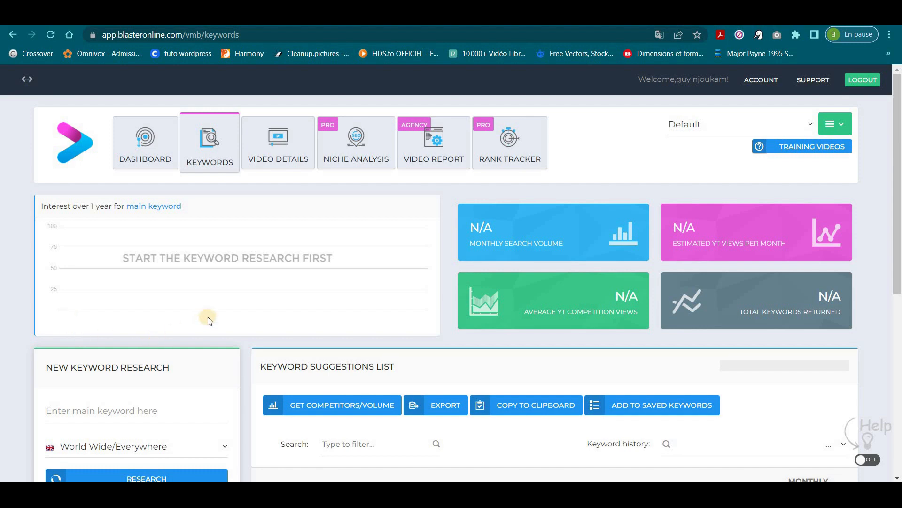
Enter "étape pour gagner de l'argent avec la crypto monnai" as the main keyword for a new keyword research.
{"action": "scroll", "coordinate": [224, 309], "scroll_direction": "down", "scroll_amount": 3}
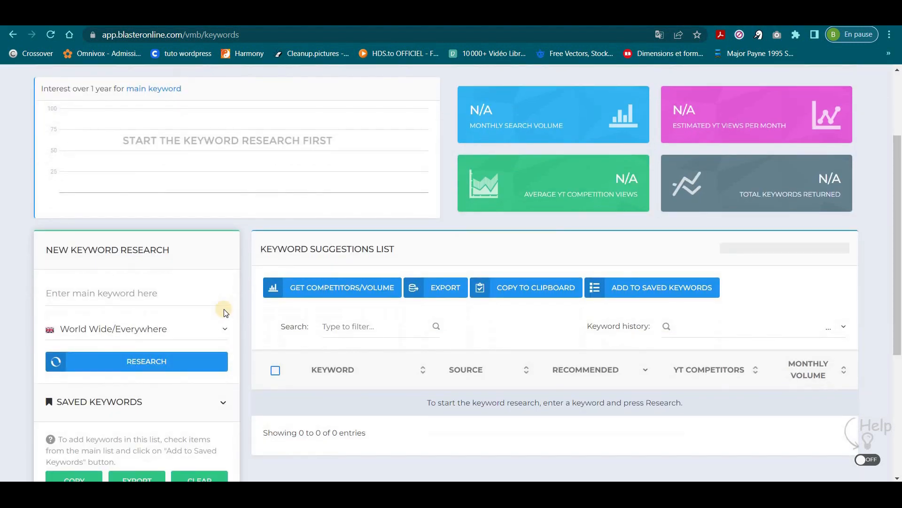
{"action": "scroll", "coordinate": [224, 309], "scroll_direction": "up", "scroll_amount": 1}
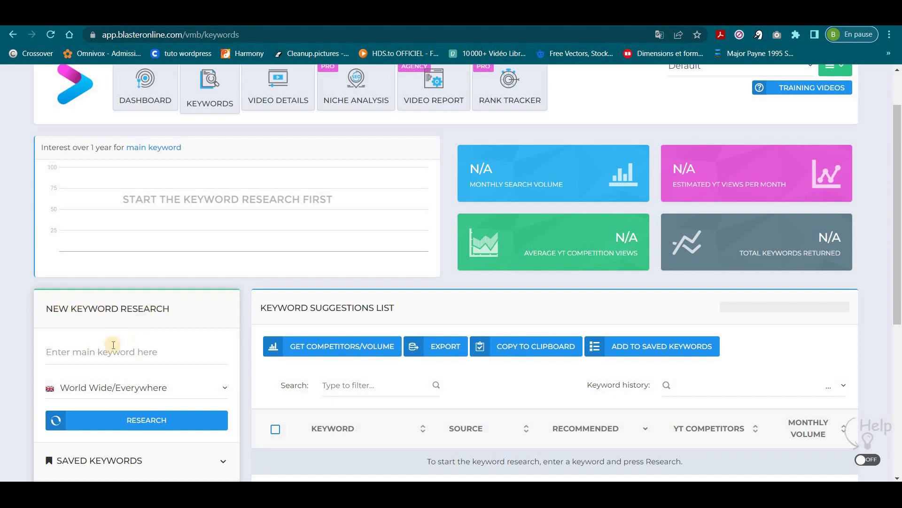
{"action": "left_click", "coordinate": [91, 352]}
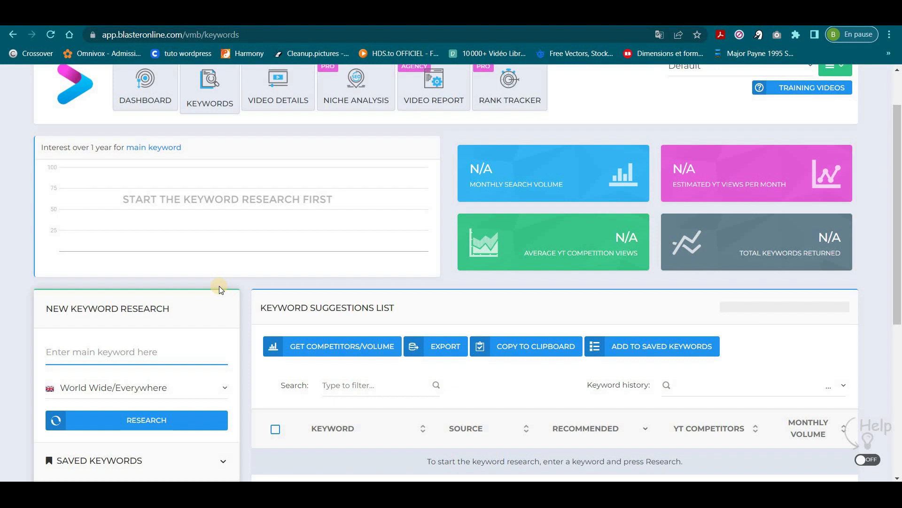
{"action": "type", "text": "etape"}
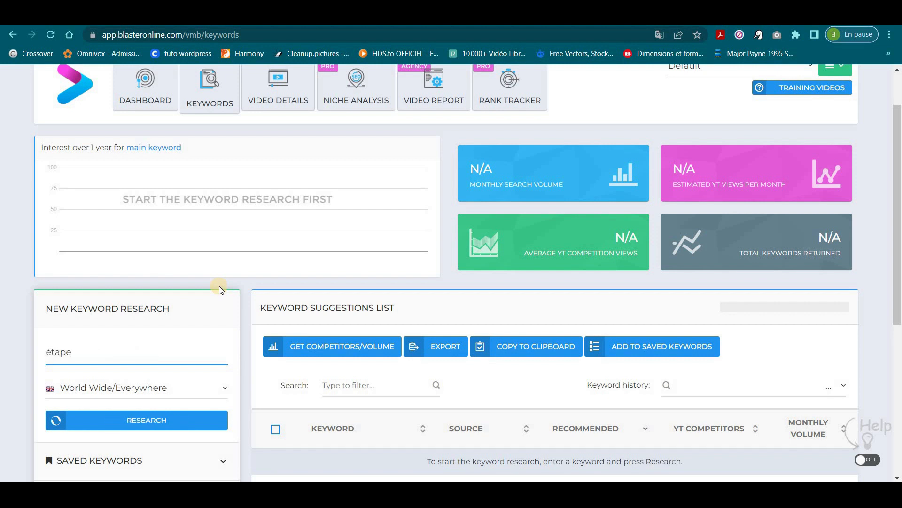
{"action": "type", "text": " pour gagner de l'"}
{"action": "key", "text": "BackSpace"}
{"action": "key", "text": "BackSpace"}
{"action": "type", "text": "'"}
{"action": "key", "text": "BackSpace"}
{"action": "type", "text": "l'argent "}
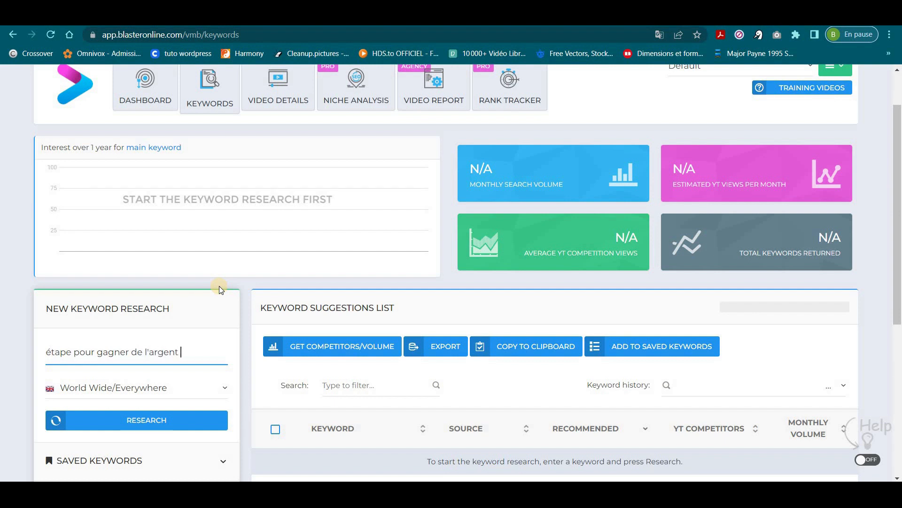
{"action": "type", "text": "avec la crypto m"}
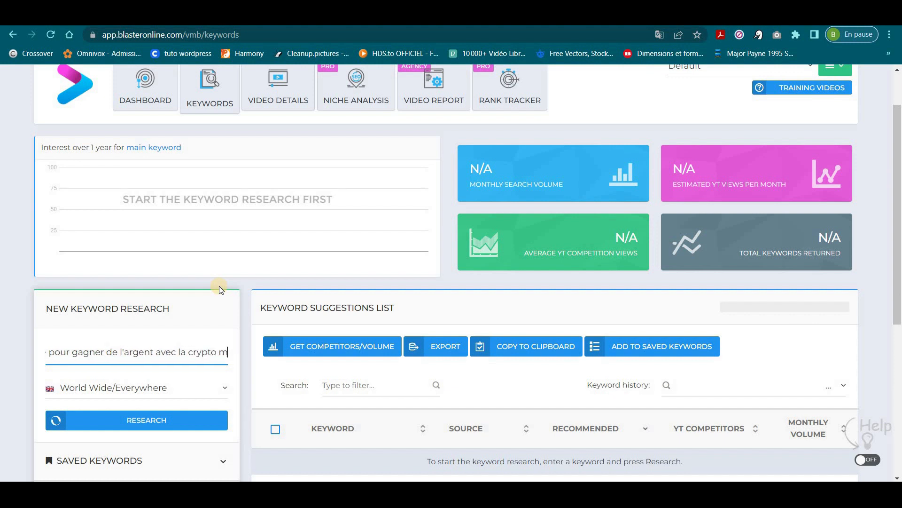
{"action": "type", "text": "onnai"}
Change the main keyword to "étape pour acheter des crypto monnaie sur Binance", keeping only its opening words.
{"action": "key", "text": "BackSpace"}
{"action": "key", "text": "BackSpace"}
{"action": "key", "text": "BackSpace"}
{"action": "key", "text": "BackSpace"}
{"action": "key", "text": "BackSpace"}
{"action": "key", "text": "BackSpace"}
{"action": "key", "text": "BackSpace"}
{"action": "key", "text": "BackSpace"}
{"action": "key", "text": "BackSpace"}
{"action": "key", "text": "BackSpace"}
{"action": "key", "text": "BackSpace"}
{"action": "key", "text": "BackSpace"}
{"action": "key", "text": "BackSpace"}
{"action": "key", "text": "BackSpace"}
{"action": "key", "text": "BackSpace"}
{"action": "key", "text": "BackSpace"}
{"action": "key", "text": "BackSpace"}
{"action": "key", "text": "BackSpace"}
{"action": "key", "text": "BackSpace"}
{"action": "key", "text": "BackSpace"}
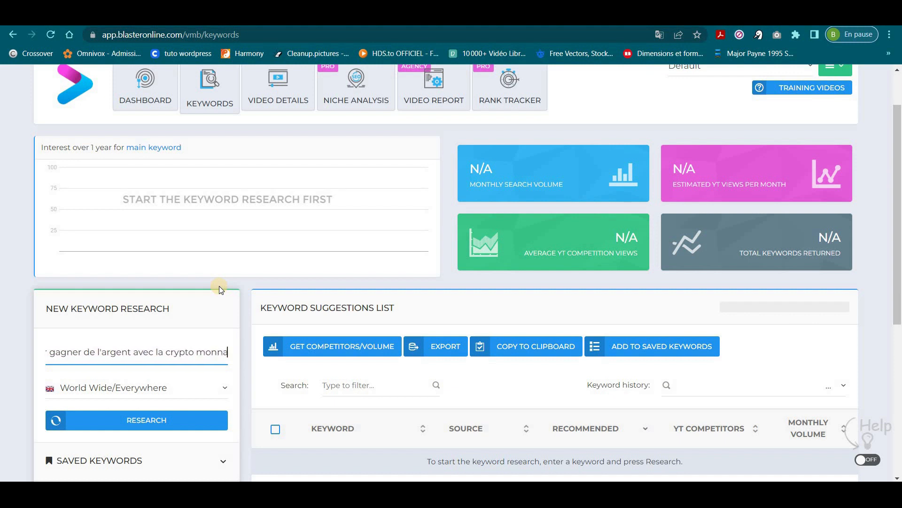
{"action": "key", "text": "BackSpace"}
{"action": "key", "text": "BackSpace"}
{"action": "key", "text": "BackSpace"}
{"action": "key", "text": "BackSpace"}
{"action": "key", "text": "BackSpace"}
{"action": "key", "text": "BackSpace"}
{"action": "key", "text": "BackSpace"}
{"action": "key", "text": "BackSpace"}
{"action": "key", "text": "BackSpace"}
{"action": "key", "text": "BackSpace"}
{"action": "key", "text": "BackSpace"}
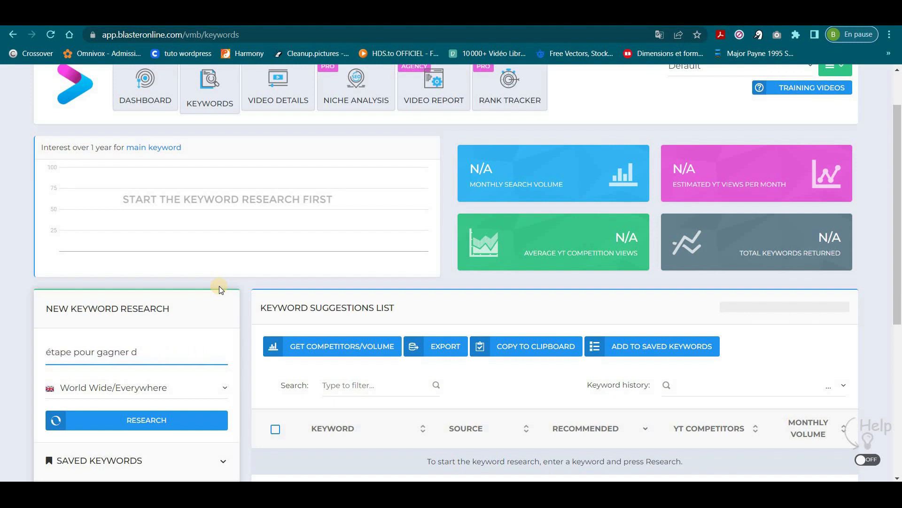
{"action": "type", "text": "acheter de s crypto m"}
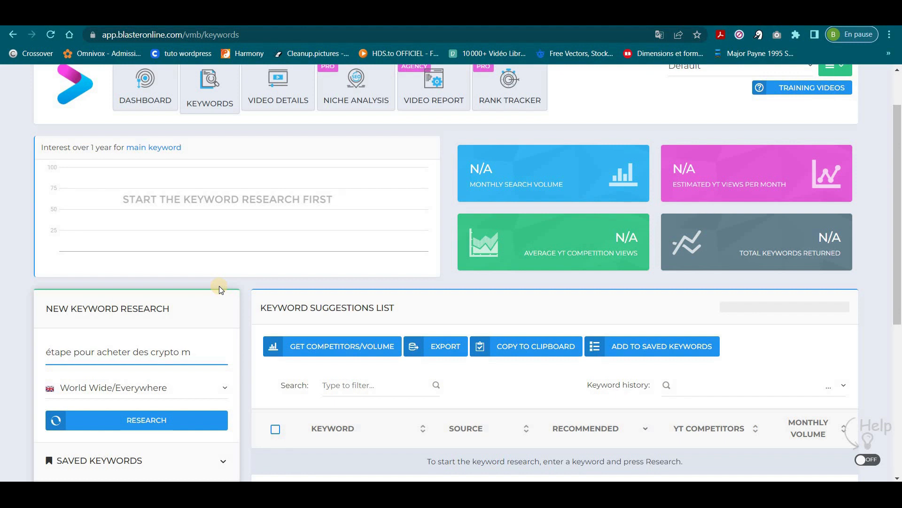
{"action": "type", "text": "onnaie sur Binance"}
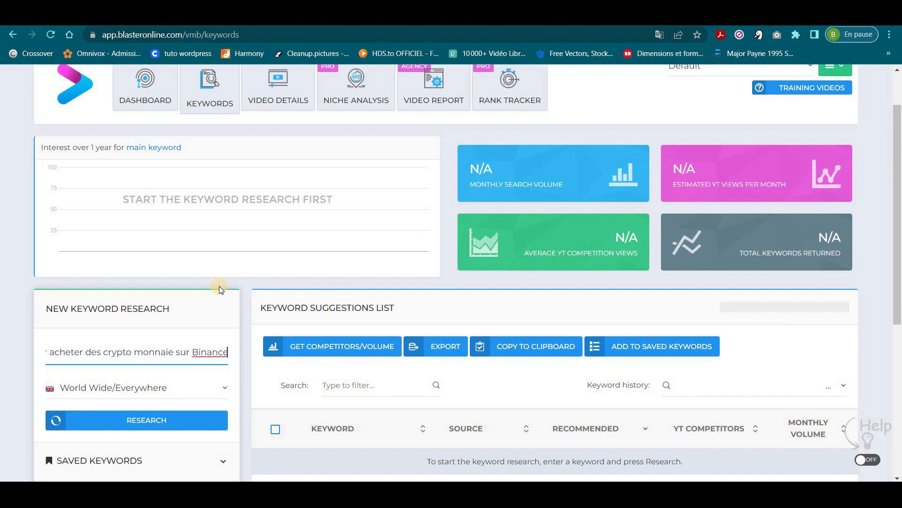
Check the entered main keyword from end to start and run the keyword research.
{"action": "key", "text": "Left"}
{"action": "key", "text": "Left"}
{"action": "key", "text": "Left"}
{"action": "key", "text": "Left"}
{"action": "key", "text": "Left"}
{"action": "key", "text": "Left"}
{"action": "key", "text": "Left"}
{"action": "key", "text": "Left"}
{"action": "key", "text": "Left"}
{"action": "key", "text": "Left"}
{"action": "key", "text": "Left"}
{"action": "key", "text": "Left"}
{"action": "key", "text": "Left"}
{"action": "key", "text": "Left"}
{"action": "key", "text": "Left"}
{"action": "key", "text": "Left"}
{"action": "key", "text": "Left"}
{"action": "key", "text": "Left"}
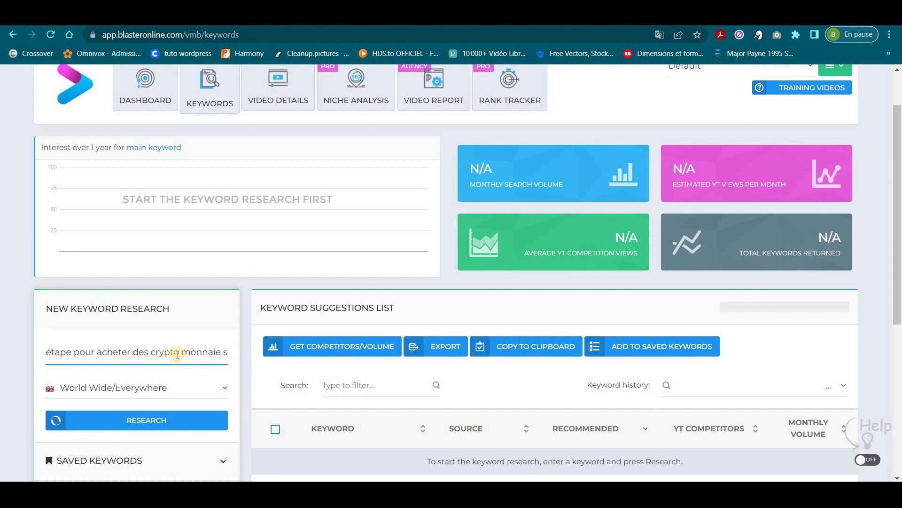
{"action": "scroll", "coordinate": [137, 354], "scroll_direction": "down", "scroll_amount": 2}
{"action": "scroll", "coordinate": [149, 329], "scroll_direction": "up", "scroll_amount": 1}
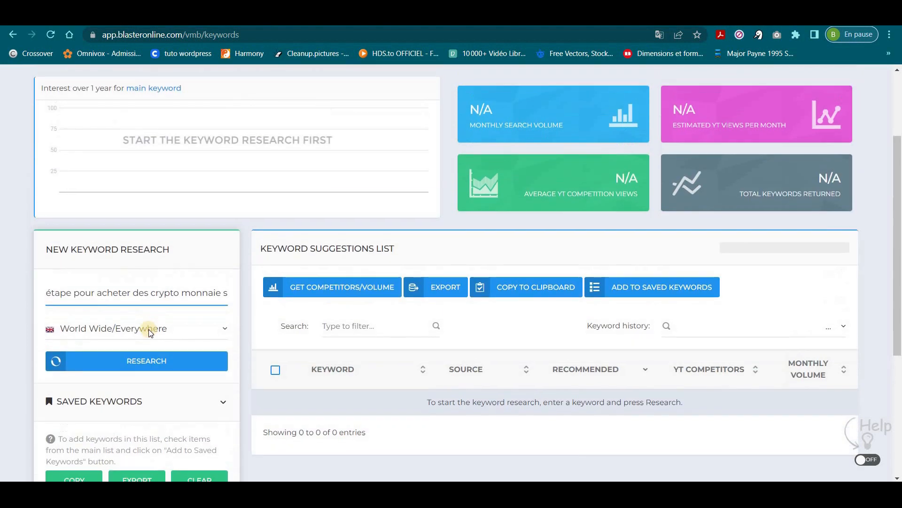
{"action": "left_click", "coordinate": [136, 361]}
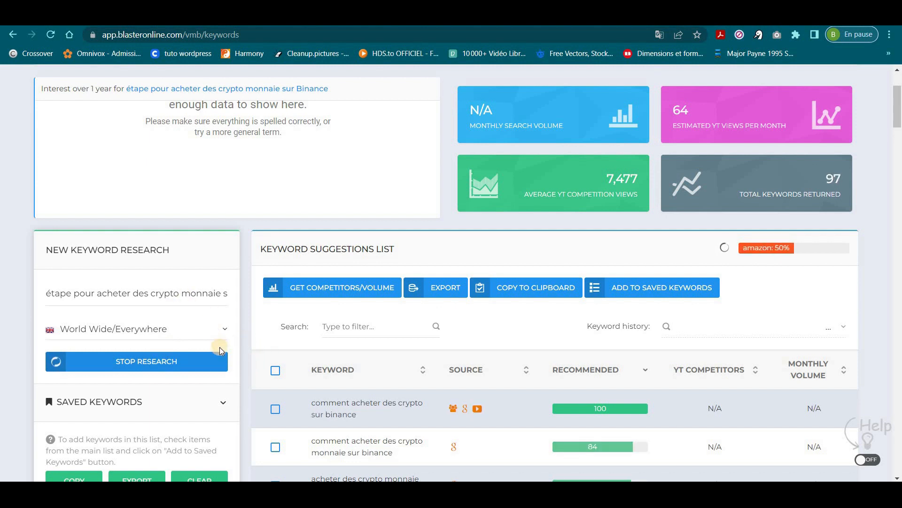
Examine the keyword suggestions with their sources, recommendation scores and YouTube competitor figures.
{"action": "scroll", "coordinate": [219, 349], "scroll_direction": "down", "scroll_amount": 1}
{"action": "scroll", "coordinate": [219, 349], "scroll_direction": "down", "scroll_amount": 2}
{"action": "scroll", "coordinate": [222, 288], "scroll_direction": "up", "scroll_amount": 2}
{"action": "scroll", "coordinate": [578, 216], "scroll_direction": "down", "scroll_amount": 3}
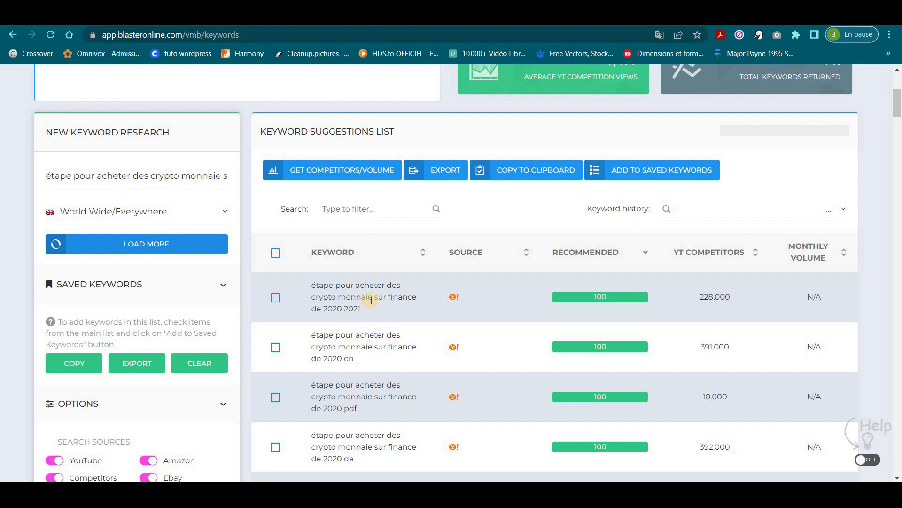
{"action": "scroll", "coordinate": [369, 307], "scroll_direction": "down", "scroll_amount": 5}
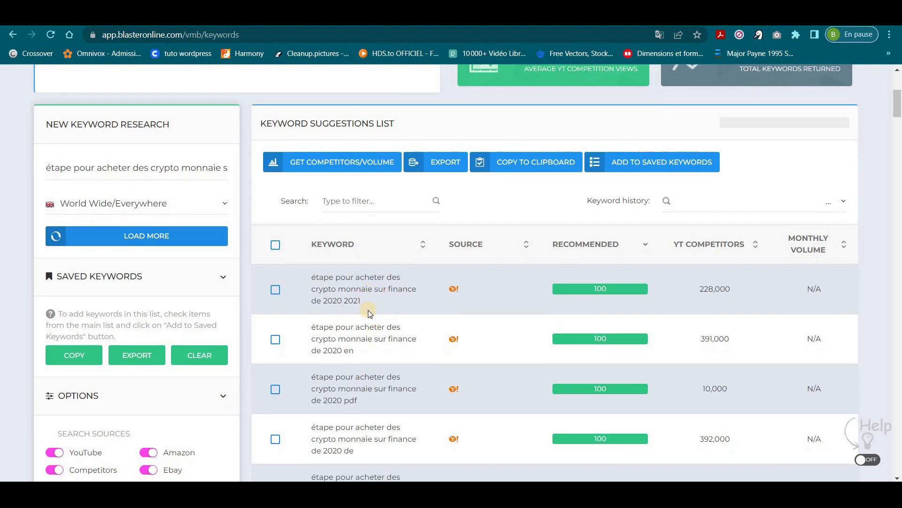
{"action": "scroll", "coordinate": [395, 278], "scroll_direction": "down", "scroll_amount": 20}
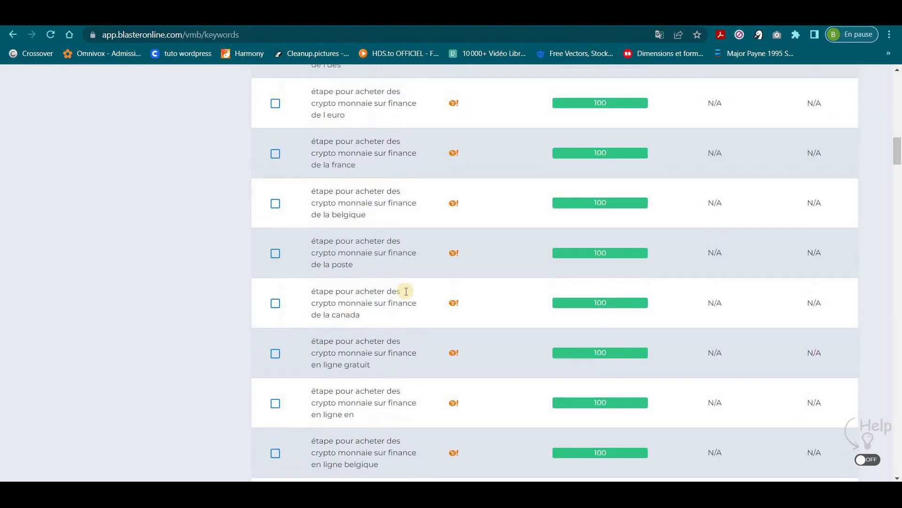
{"action": "scroll", "coordinate": [598, 256], "scroll_direction": "up", "scroll_amount": 5}
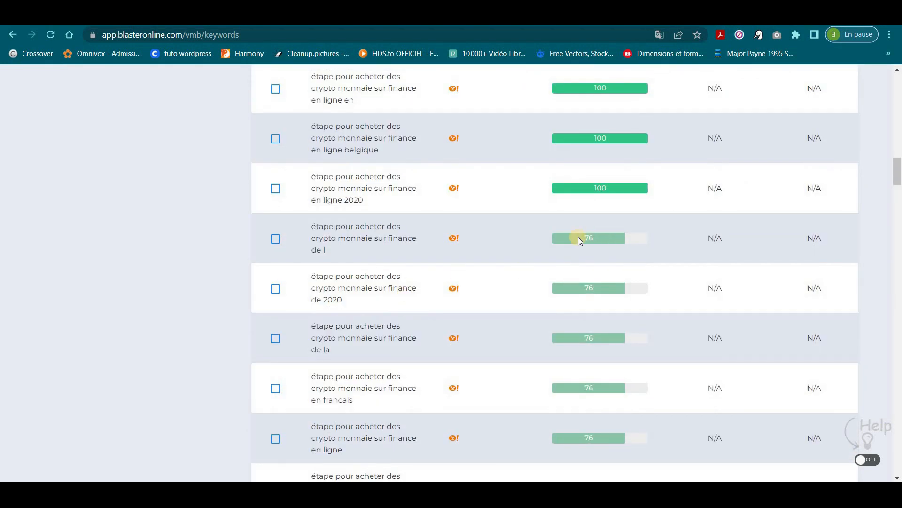
{"action": "scroll", "coordinate": [591, 240], "scroll_direction": "down", "scroll_amount": 4}
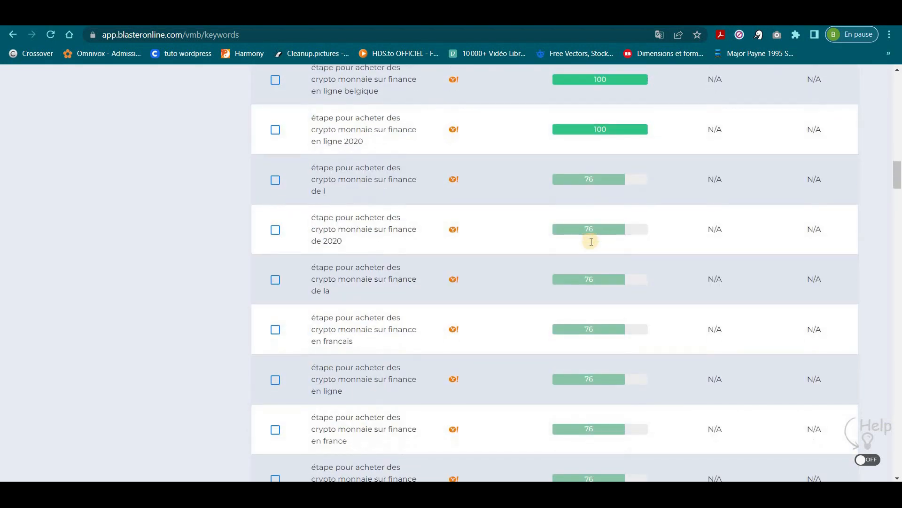
{"action": "scroll", "coordinate": [564, 230], "scroll_direction": "up", "scroll_amount": 2}
{"action": "scroll", "coordinate": [586, 269], "scroll_direction": "down", "scroll_amount": 10}
{"action": "scroll", "coordinate": [585, 269], "scroll_direction": "down", "scroll_amount": 8}
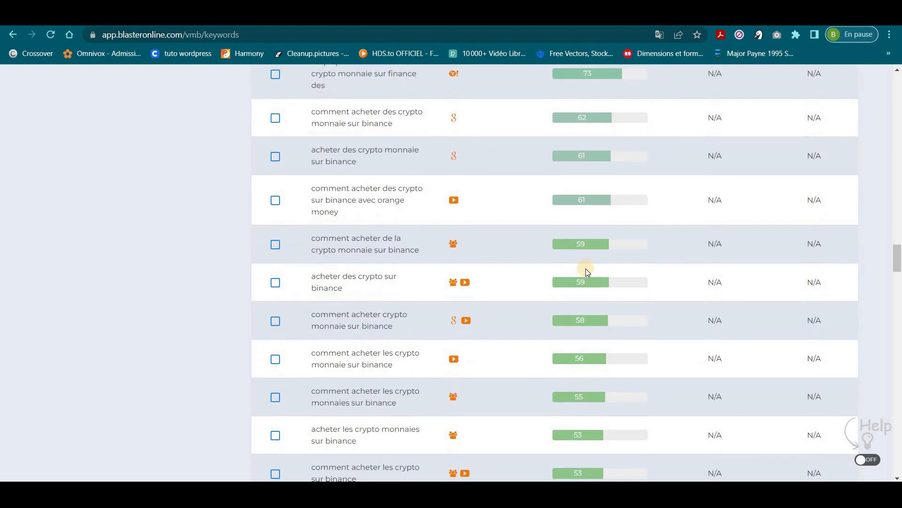
{"action": "scroll", "coordinate": [586, 268], "scroll_direction": "down", "scroll_amount": 1}
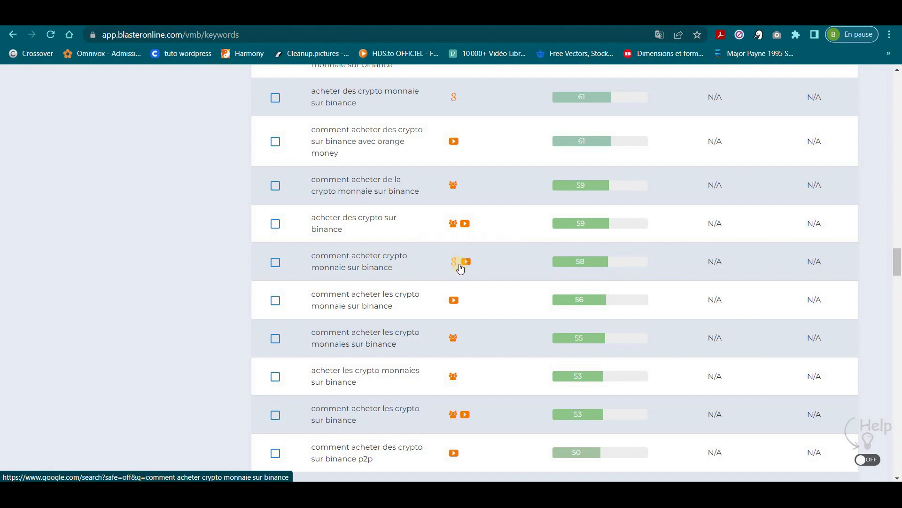
{"action": "scroll", "coordinate": [459, 224], "scroll_direction": "up", "scroll_amount": 2}
{"action": "scroll", "coordinate": [459, 226], "scroll_direction": "up", "scroll_amount": 10}
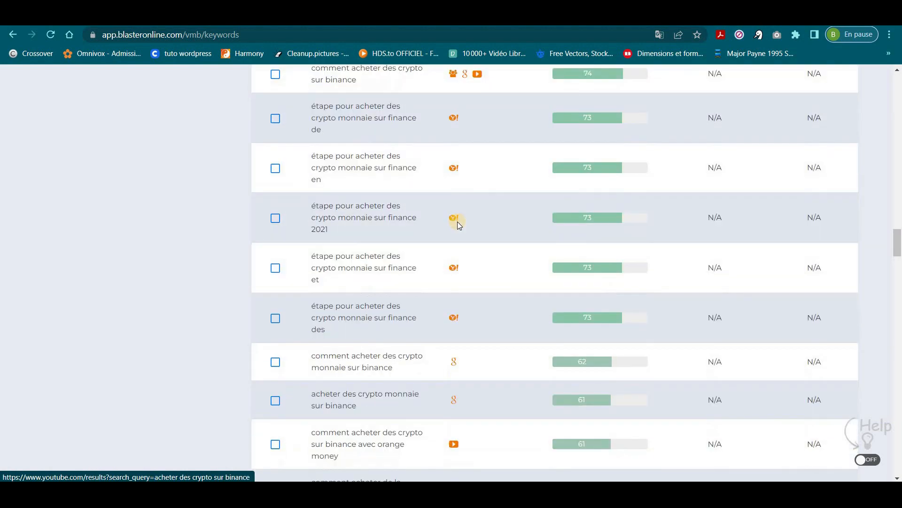
{"action": "scroll", "coordinate": [456, 226], "scroll_direction": "up", "scroll_amount": 10}
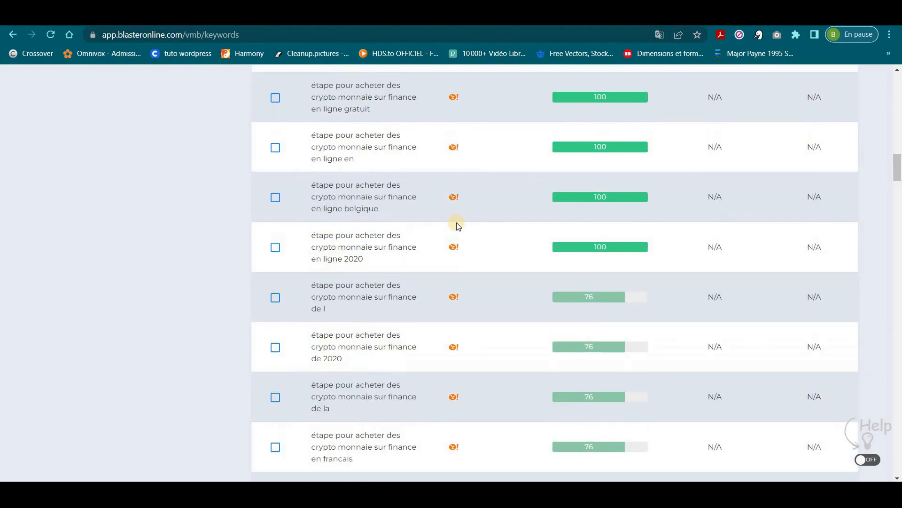
{"action": "scroll", "coordinate": [457, 223], "scroll_direction": "up", "scroll_amount": 5}
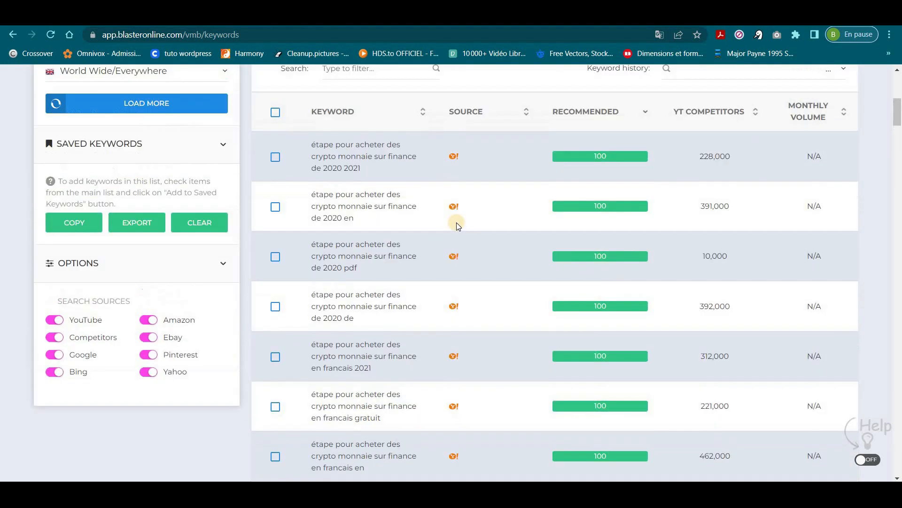
{"action": "scroll", "coordinate": [455, 264], "scroll_direction": "up", "scroll_amount": 1}
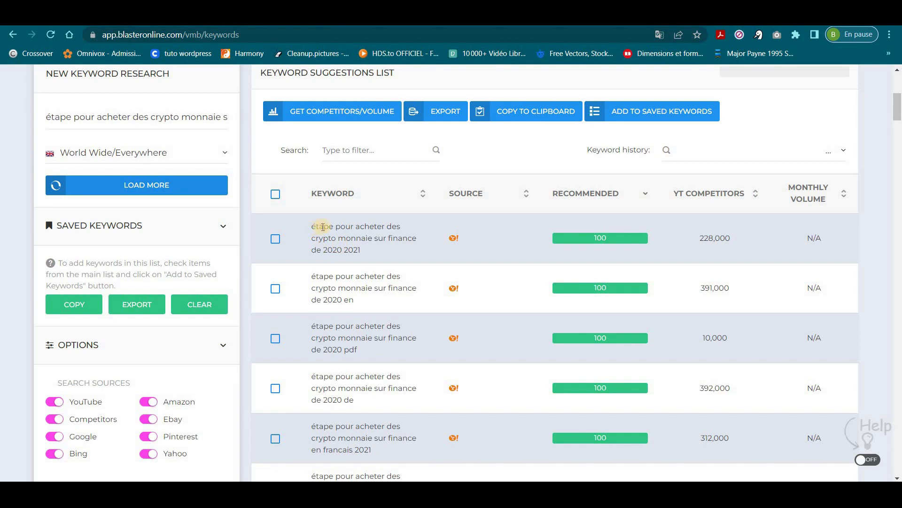
{"action": "scroll", "coordinate": [456, 243], "scroll_direction": "up", "scroll_amount": 1}
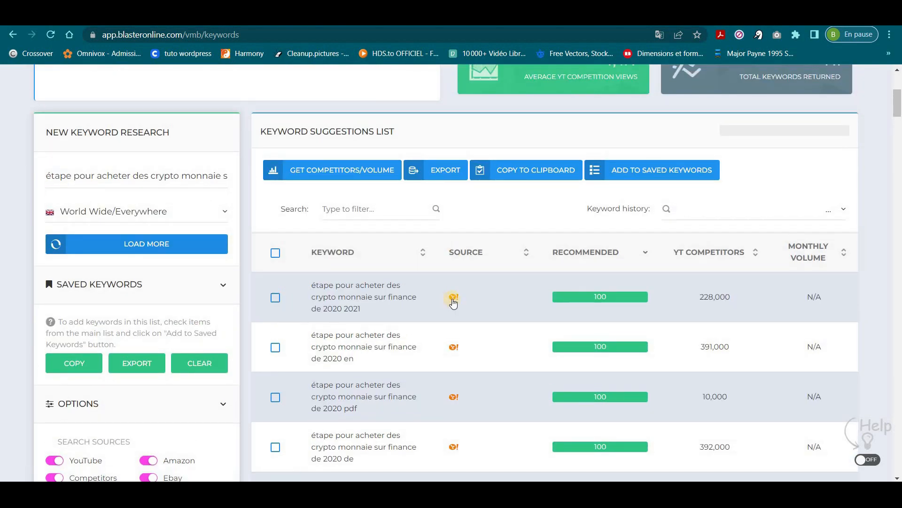
Select the suggestion "étape pour acheter des crypto monnaie sur finance de 2020 pdf" and copy it to the clipboard.
{"action": "scroll", "coordinate": [443, 335], "scroll_direction": "down", "scroll_amount": 2}
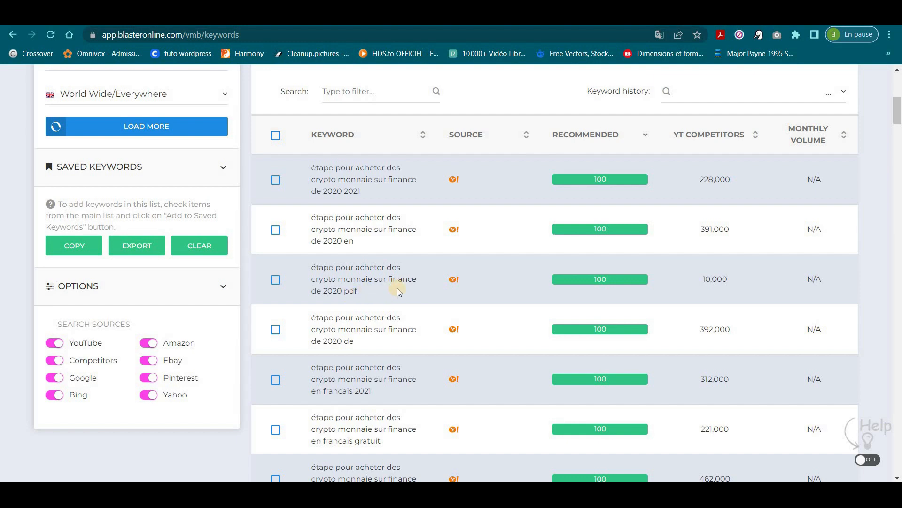
{"action": "left_click", "coordinate": [276, 281]}
{"action": "scroll", "coordinate": [424, 289], "scroll_direction": "up", "scroll_amount": 5}
{"action": "left_click", "coordinate": [533, 289]}
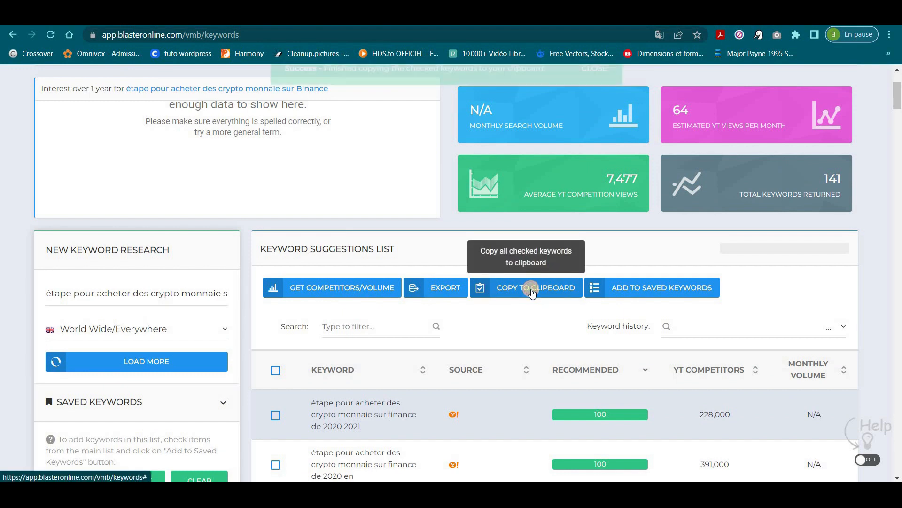
Open Videly's Video Details page and look through the list of previously generated keywords and titles.
{"action": "scroll", "coordinate": [528, 268], "scroll_direction": "up", "scroll_amount": 3}
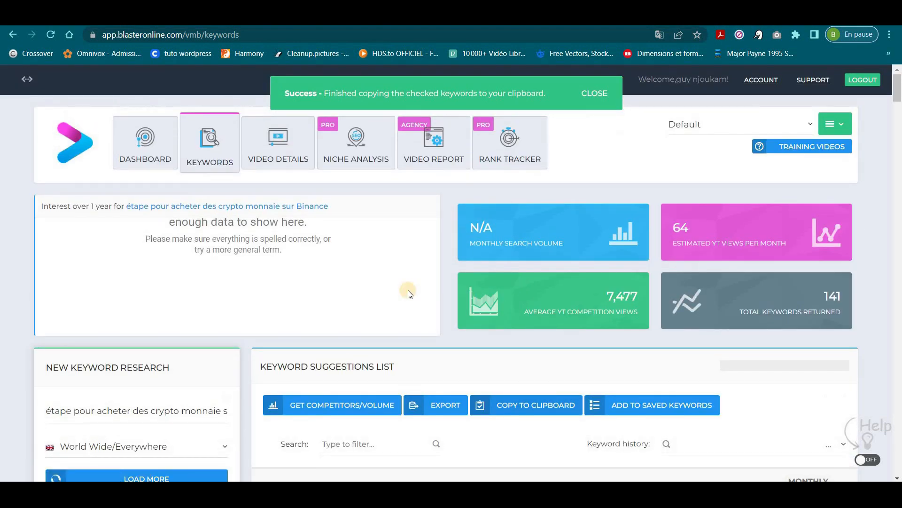
{"action": "left_click", "coordinate": [282, 149]}
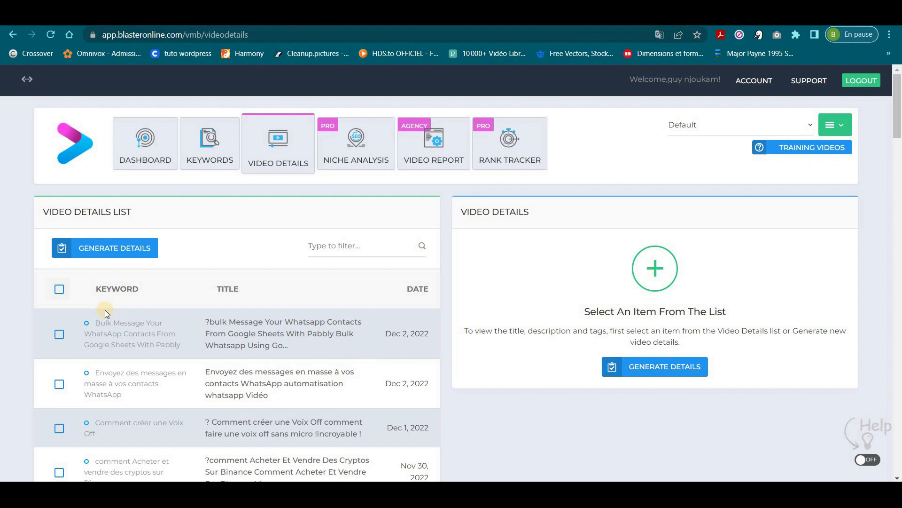
{"action": "scroll", "coordinate": [107, 324], "scroll_direction": "down", "scroll_amount": 2}
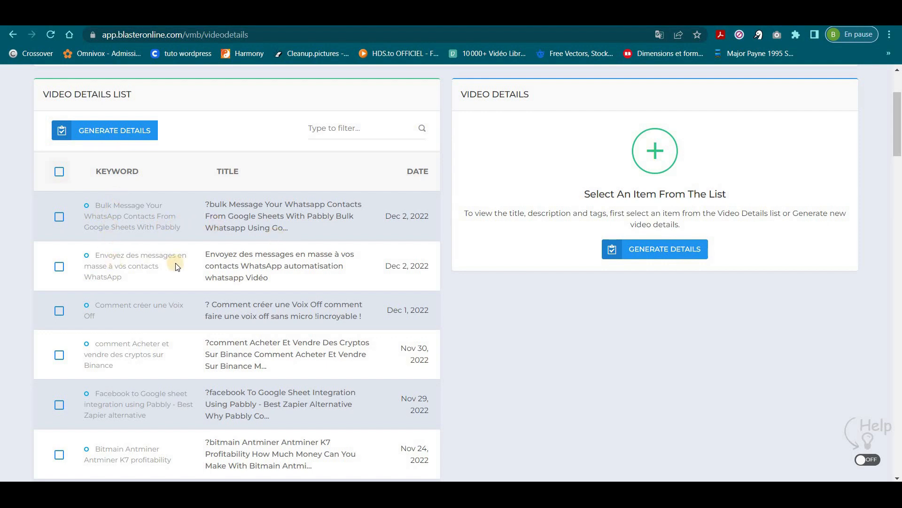
{"action": "scroll", "coordinate": [149, 320], "scroll_direction": "down", "scroll_amount": 1}
{"action": "scroll", "coordinate": [179, 351], "scroll_direction": "down", "scroll_amount": 3}
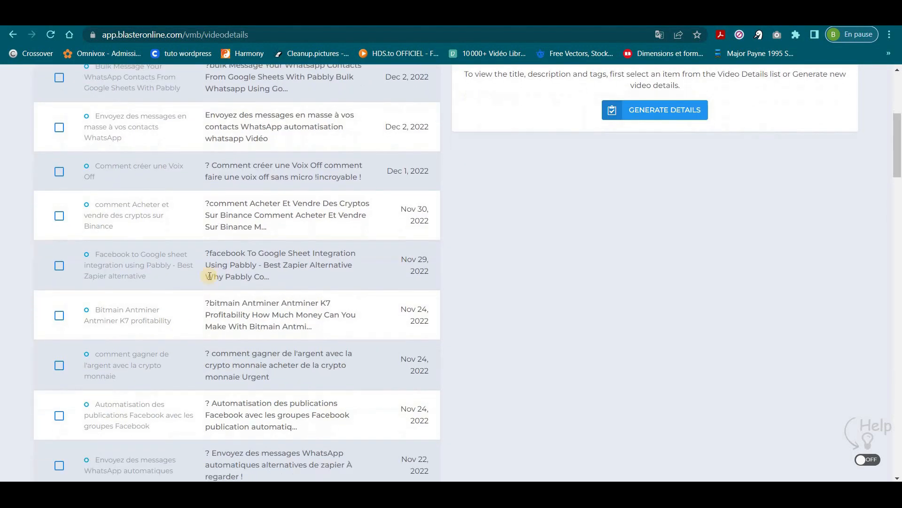
Start generating new video details and set the language to French.
{"action": "scroll", "coordinate": [200, 300], "scroll_direction": "up", "scroll_amount": 6}
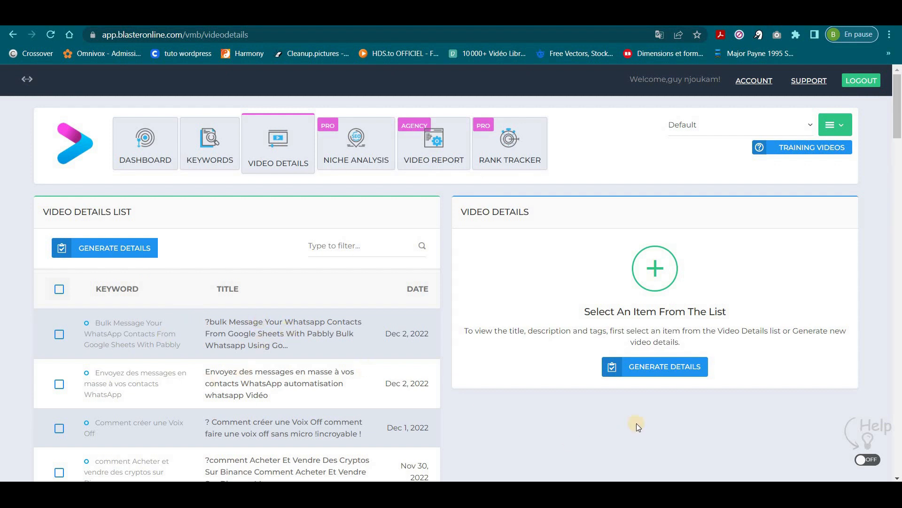
{"action": "left_click", "coordinate": [657, 369]}
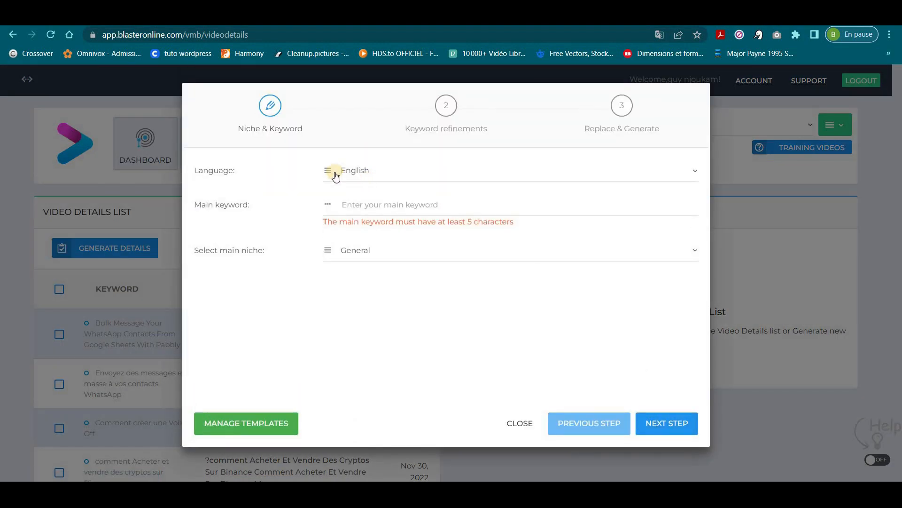
{"action": "left_click", "coordinate": [332, 173]}
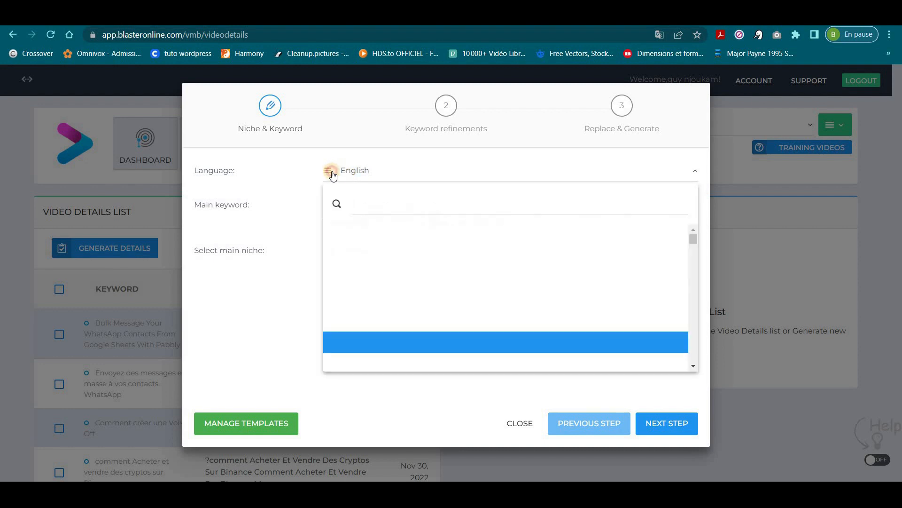
{"action": "type", "text": "fr"}
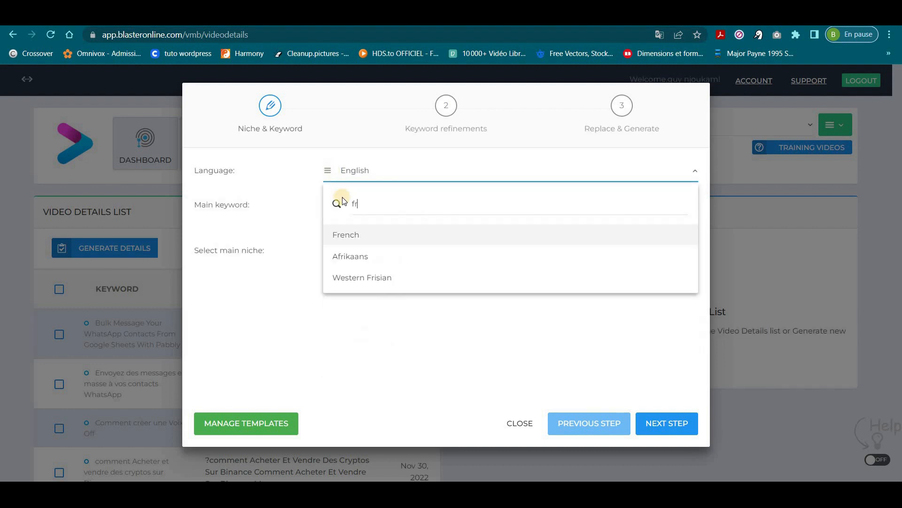
{"action": "left_click", "coordinate": [342, 234]}
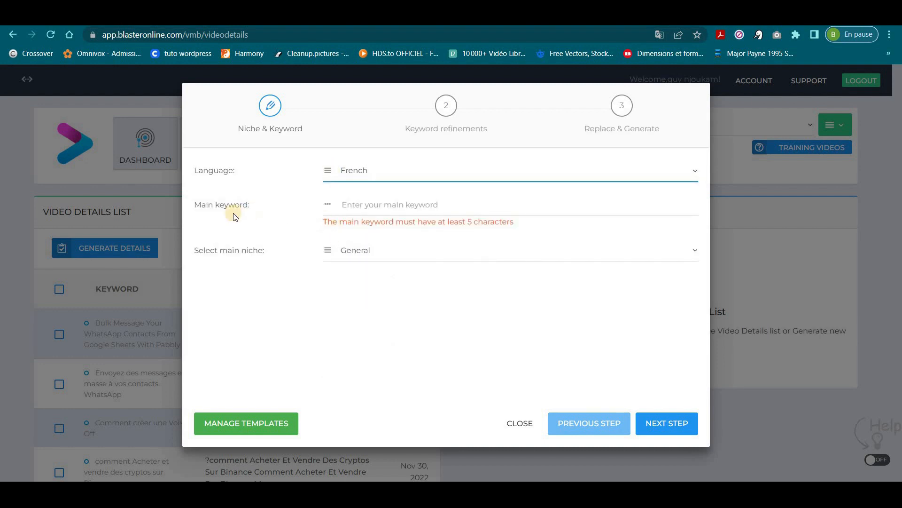
Paste the copied keyword as main keyword and correct it to "étape pour acheter des crypto monnaie sur Binance de 2022".
{"action": "left_click", "coordinate": [399, 206]}
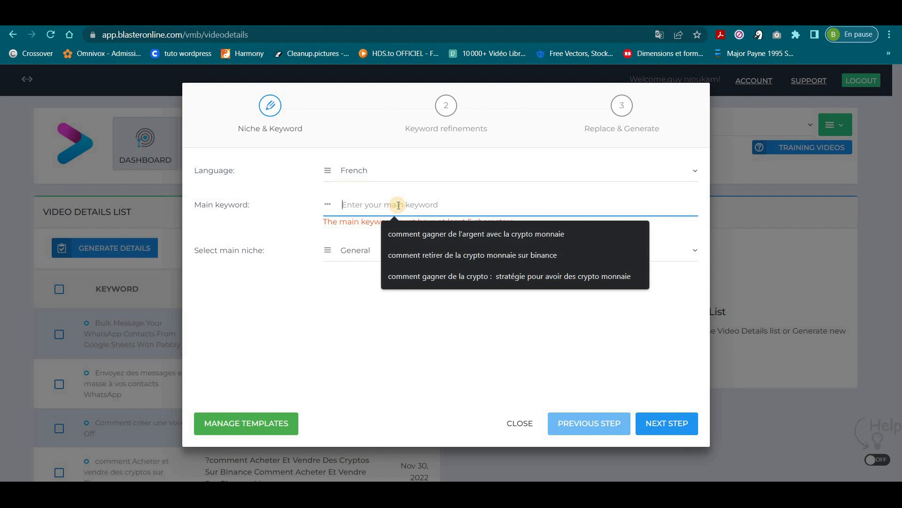
{"action": "type", "text": "étape pour acheter des crypto monnaie sur finance de 2020 pdf"}
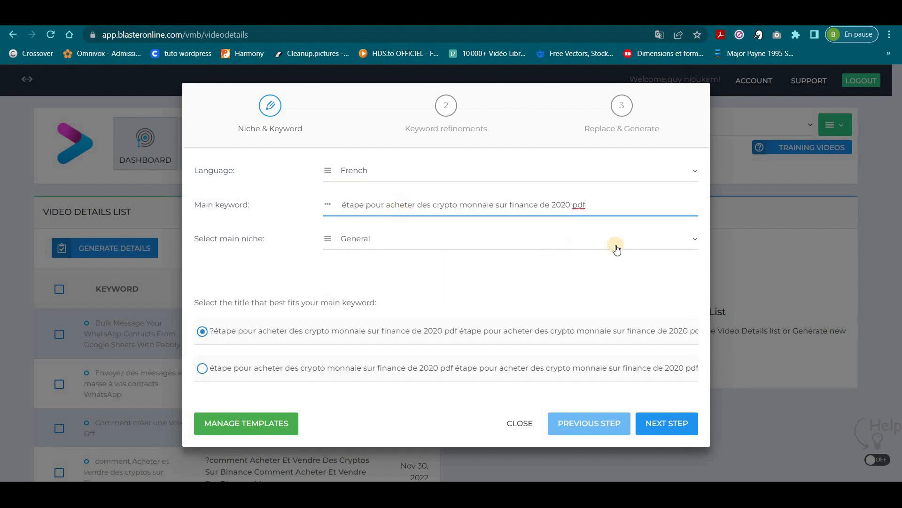
{"action": "key", "text": "BackSpace"}
{"action": "key", "text": "BackSpace"}
{"action": "key", "text": "BackSpace"}
{"action": "key", "text": "BackSpace"}
{"action": "key", "text": "BackSpace"}
{"action": "type", "text": "2"}
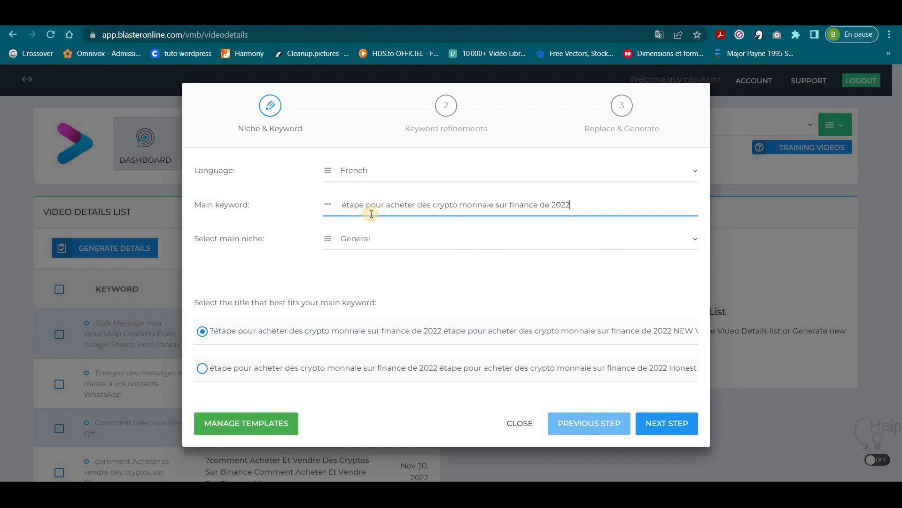
{"action": "left_click", "coordinate": [513, 207]}
{"action": "key", "text": "BackSpace"}
{"action": "type", "text": "B"}
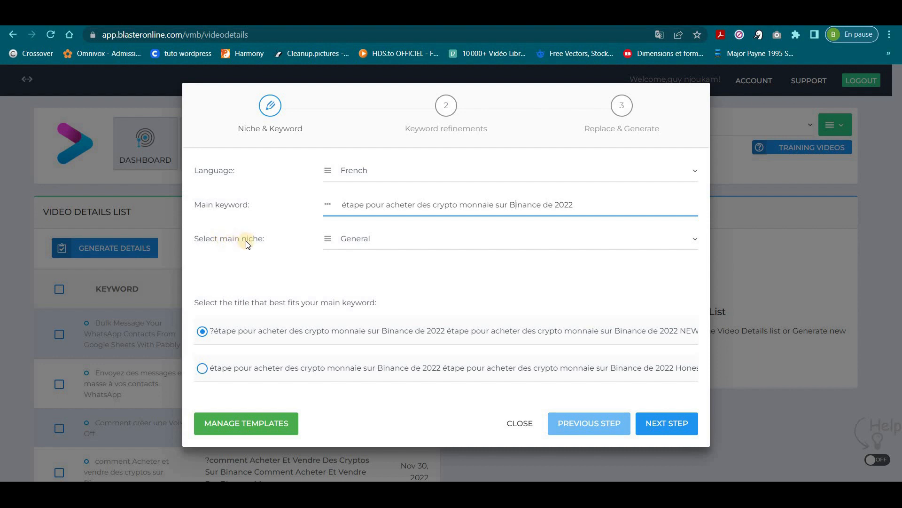
Choose General as the main niche and continue to the keyword refinements with the first suggested title.
{"action": "left_click", "coordinate": [350, 243]}
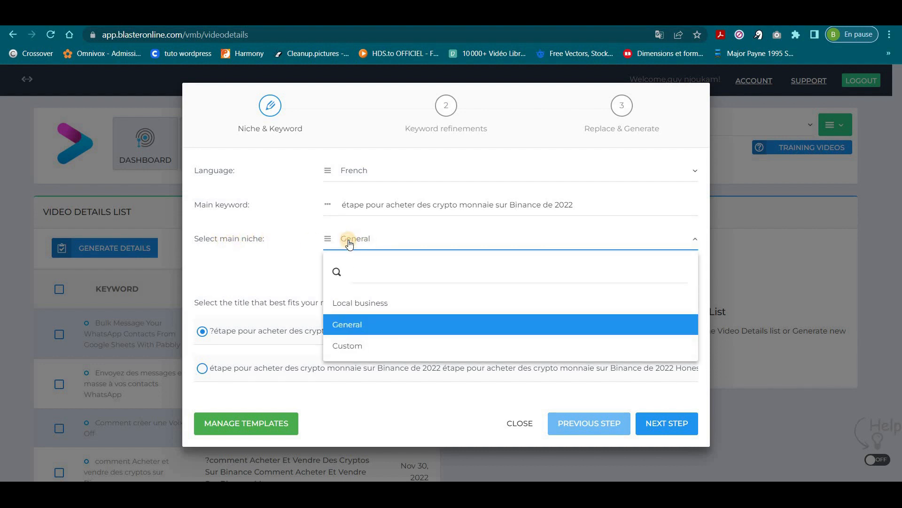
{"action": "left_click", "coordinate": [354, 325]}
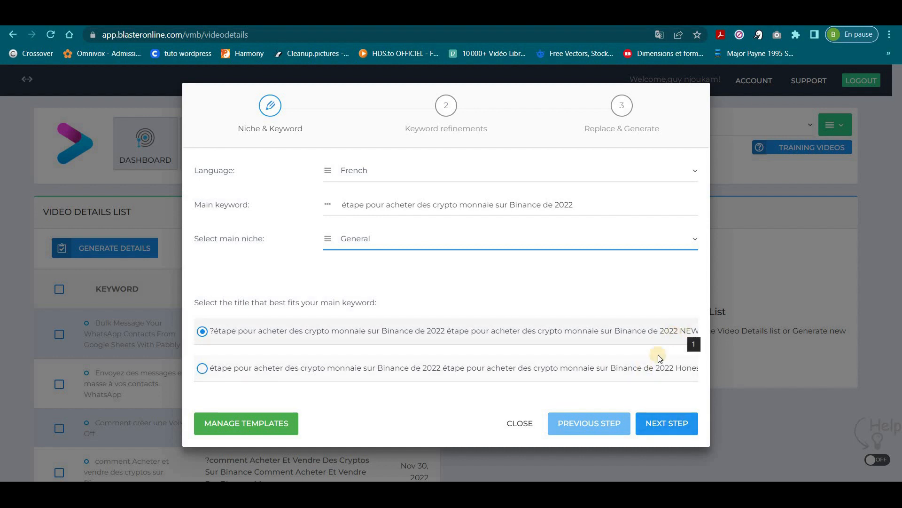
{"action": "left_click", "coordinate": [657, 423]}
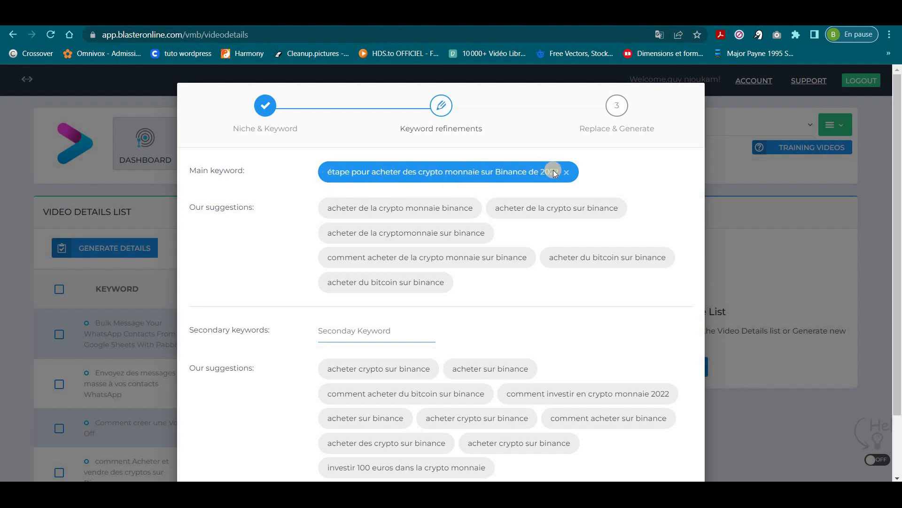
Add the secondary keywords "acheter crypto sur binance", "comment acheter sur binance" and "comment investir en crypto monnaie 2022", and continue to Replace & Generate.
{"action": "left_click", "coordinate": [363, 243]}
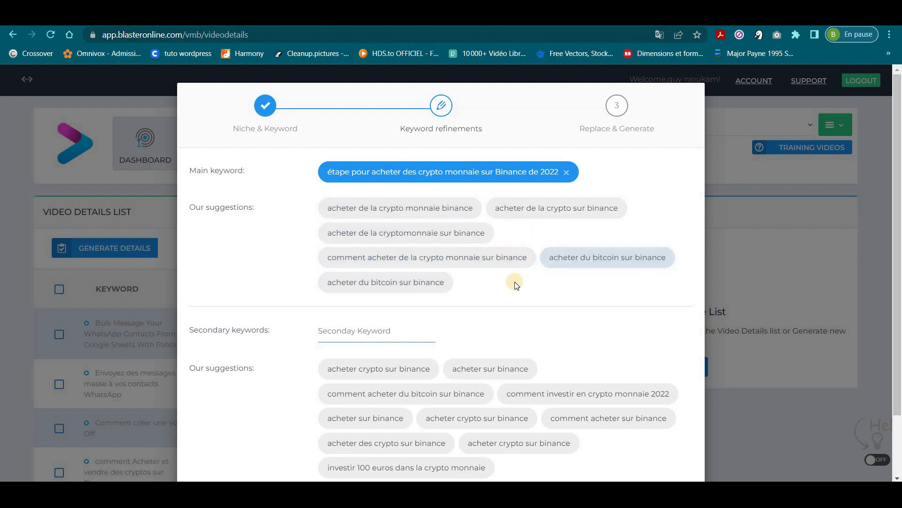
{"action": "scroll", "coordinate": [515, 282], "scroll_direction": "down", "scroll_amount": 2}
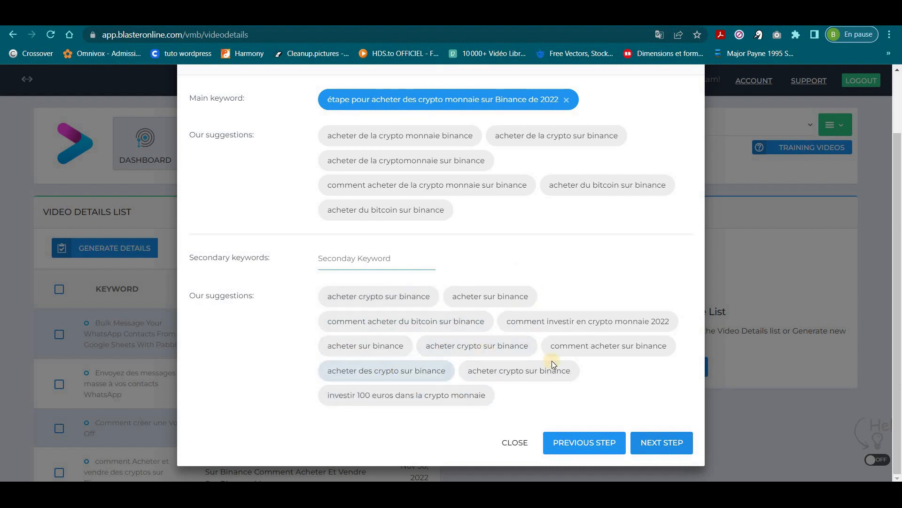
{"action": "left_click", "coordinate": [409, 299]}
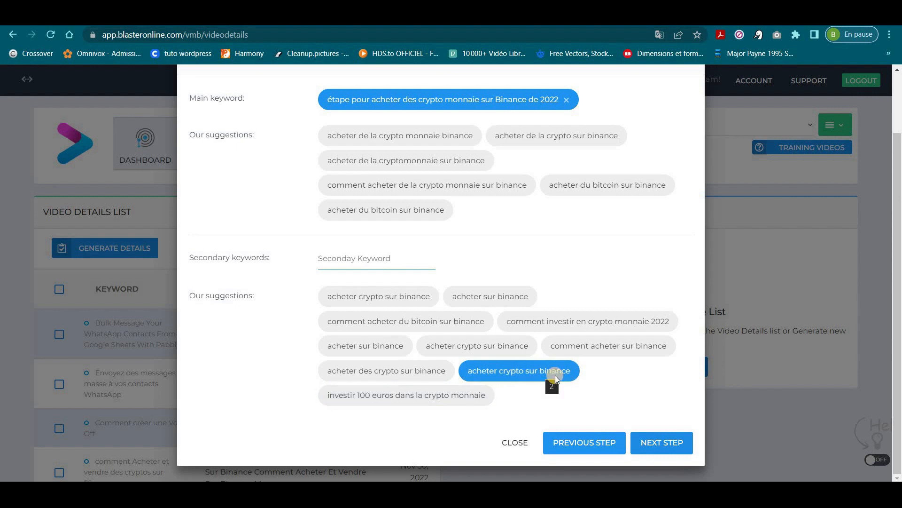
{"action": "left_click", "coordinate": [511, 370]}
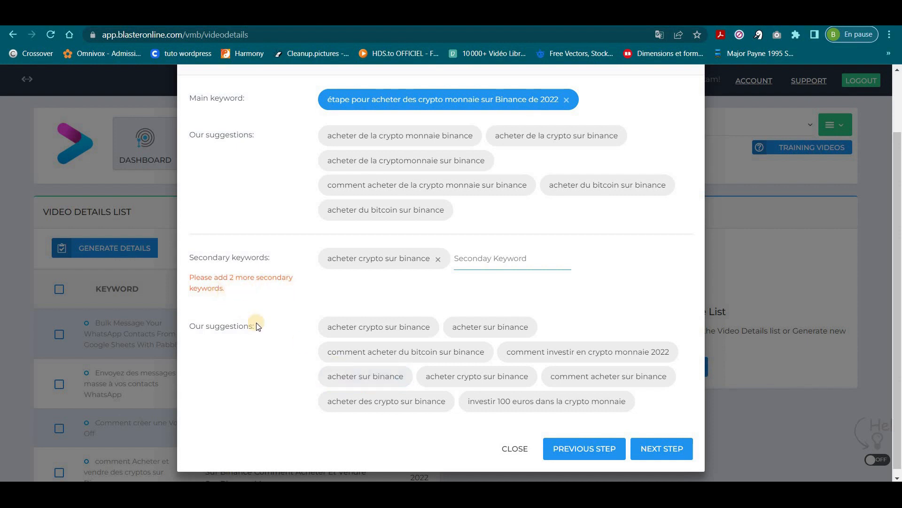
{"action": "left_click", "coordinate": [597, 377]}
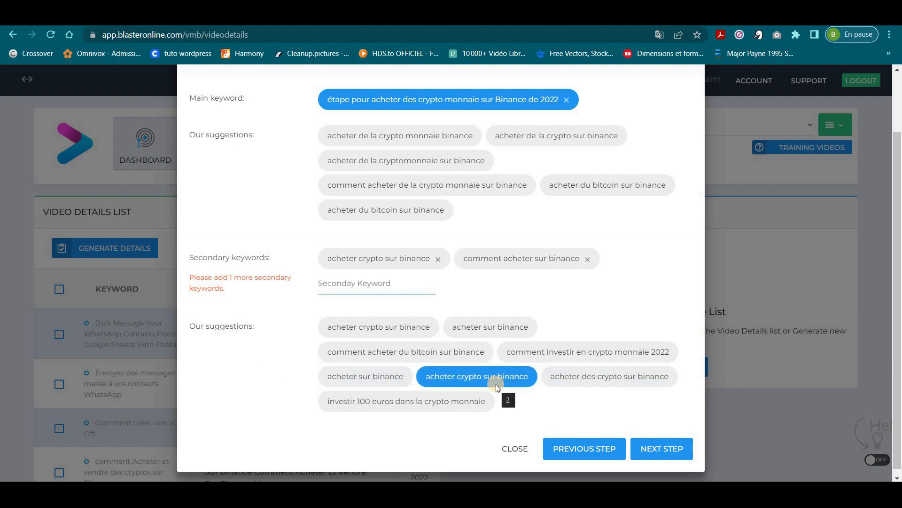
{"action": "left_click", "coordinate": [566, 351]}
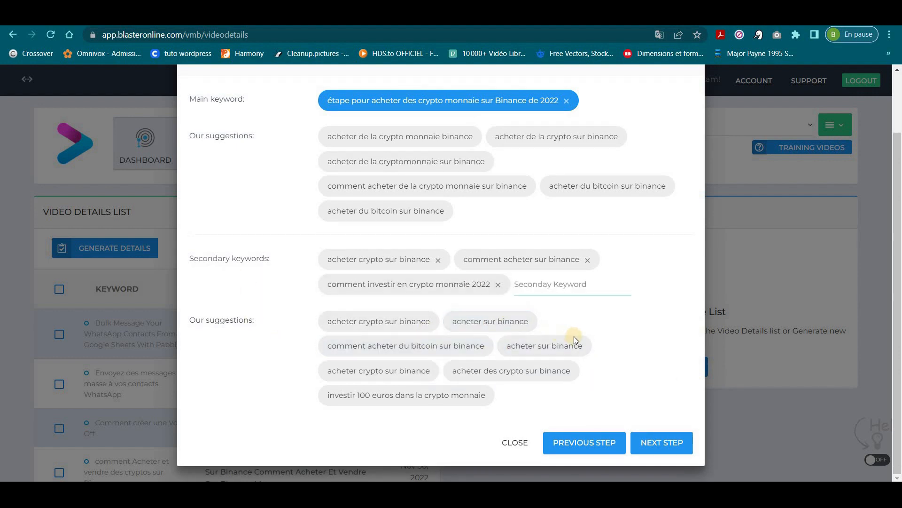
{"action": "left_click", "coordinate": [659, 442]}
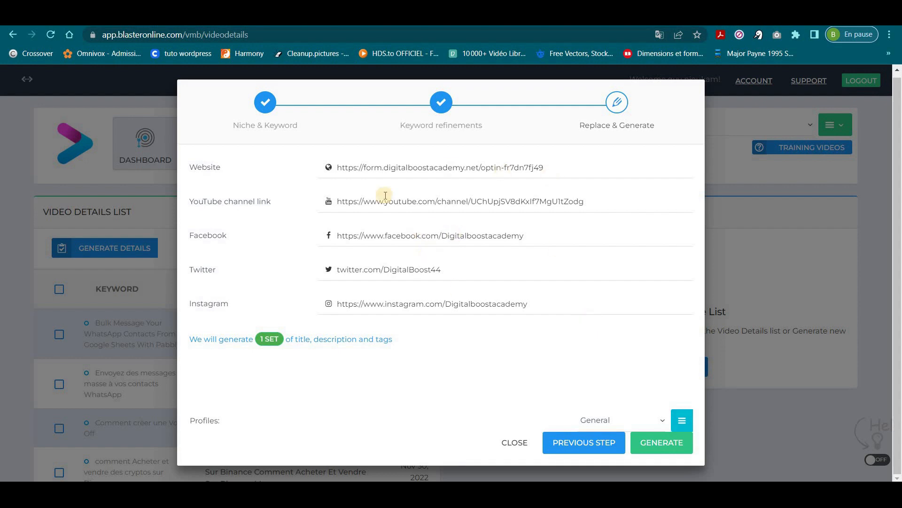
Generate the set of title, description and tags with the existing website and social links, and dismiss the completion notice.
{"action": "left_click", "coordinate": [669, 445]}
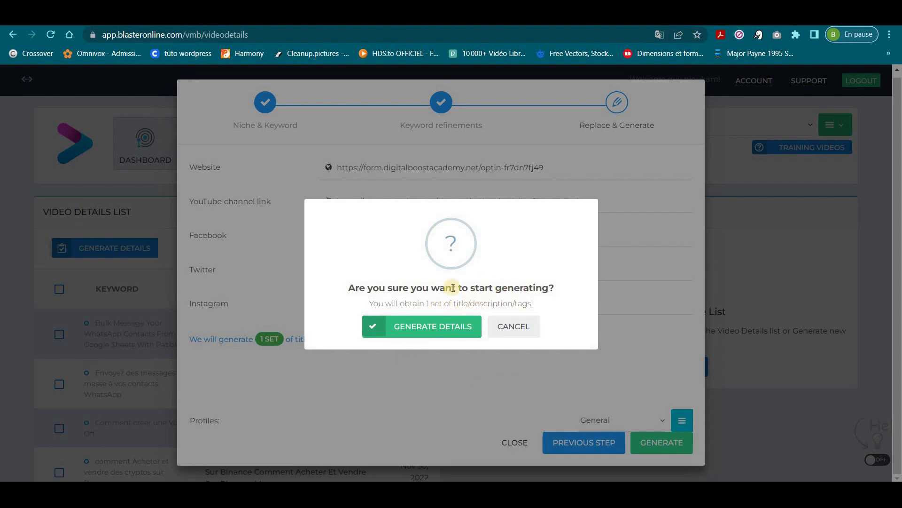
{"action": "left_click", "coordinate": [413, 329]}
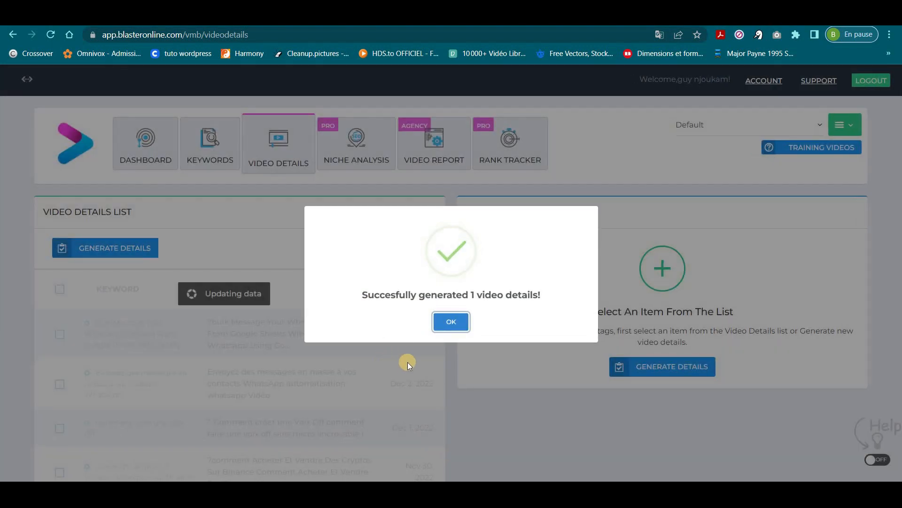
{"action": "left_click", "coordinate": [452, 322]}
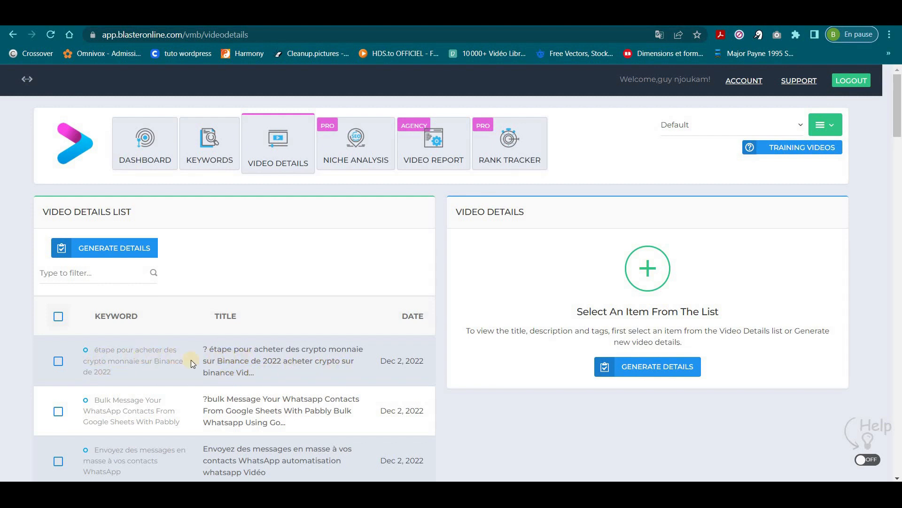
Review the generated title and description of the new Binance entry and compare them with the Bulk Message WhatsApp entry.
{"action": "left_click", "coordinate": [92, 363]}
{"action": "scroll", "coordinate": [92, 363], "scroll_direction": "down", "scroll_amount": 1}
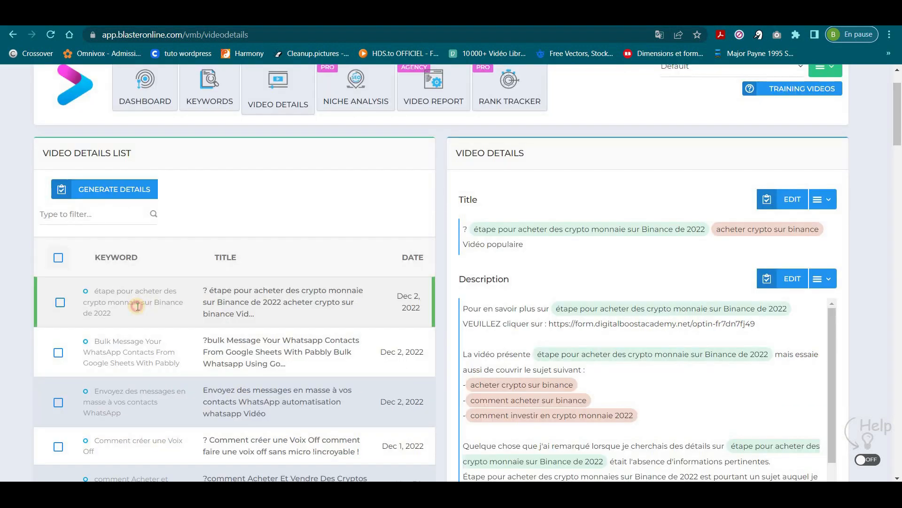
{"action": "left_click", "coordinate": [114, 351]}
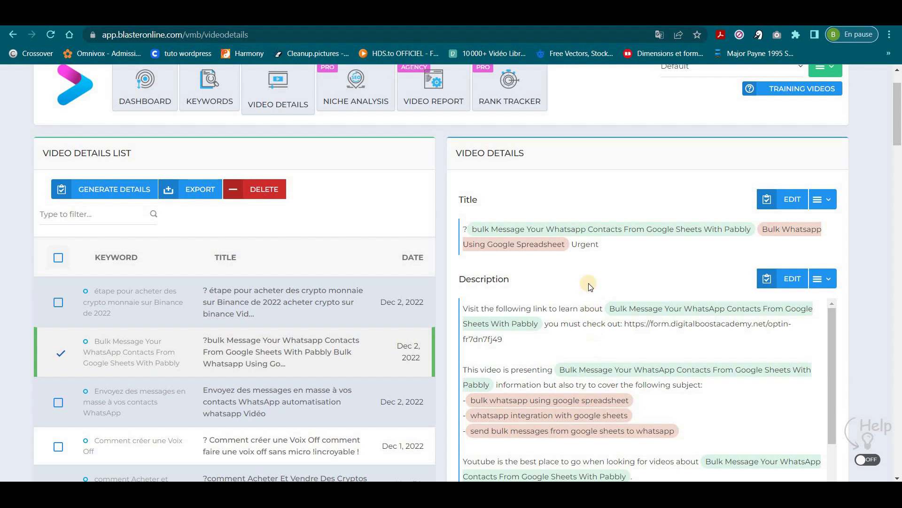
{"action": "left_click", "coordinate": [142, 301]}
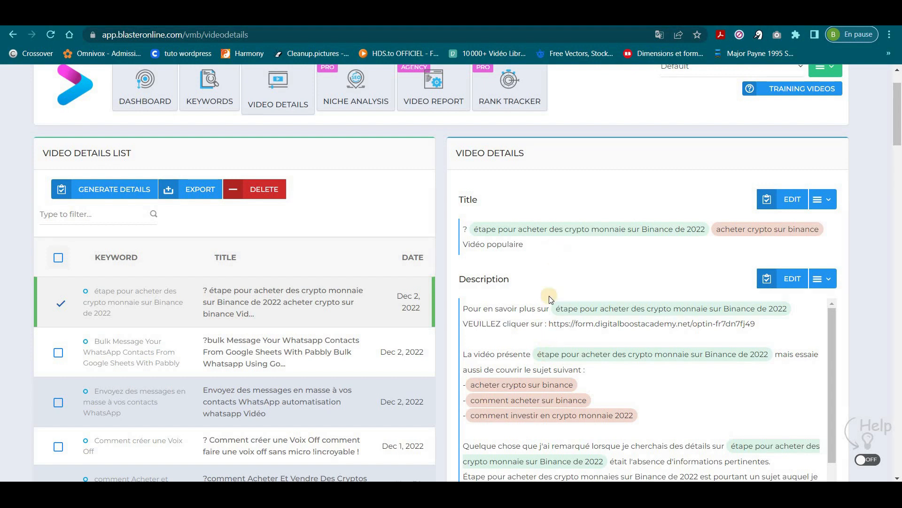
{"action": "scroll", "coordinate": [559, 287], "scroll_direction": "down", "scroll_amount": 1}
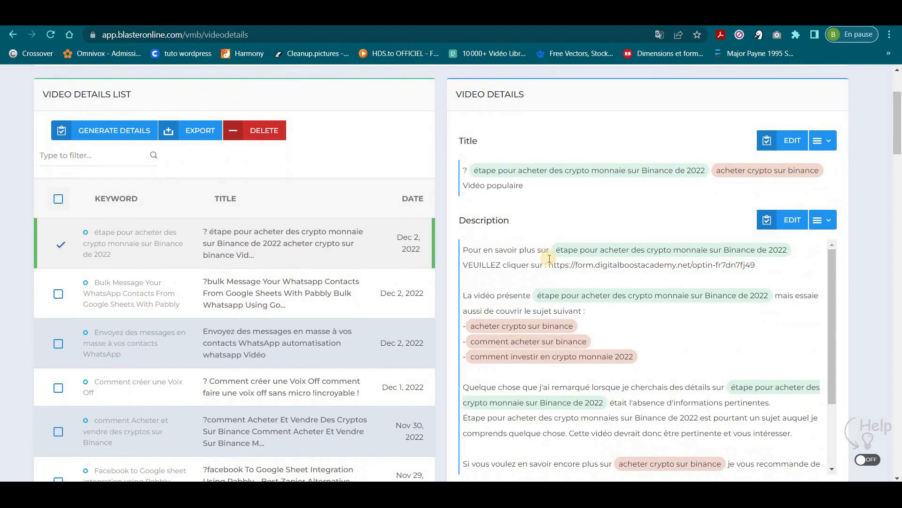
{"action": "scroll", "coordinate": [470, 237], "scroll_direction": "up", "scroll_amount": 1}
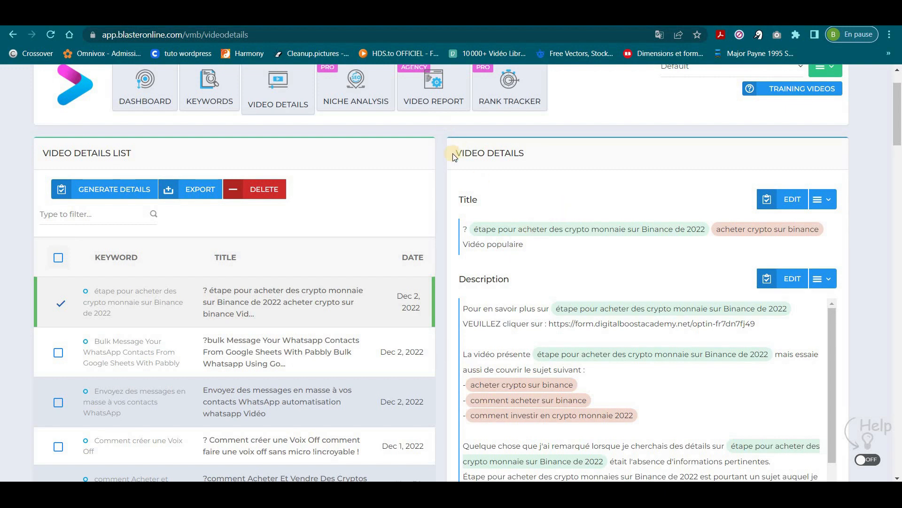
Open the "| Digital Boost Academy" draft for editing in YouTube Studio, and copy the generated Binance title from Videly.
{"action": "left_click", "coordinate": [371, 17]}
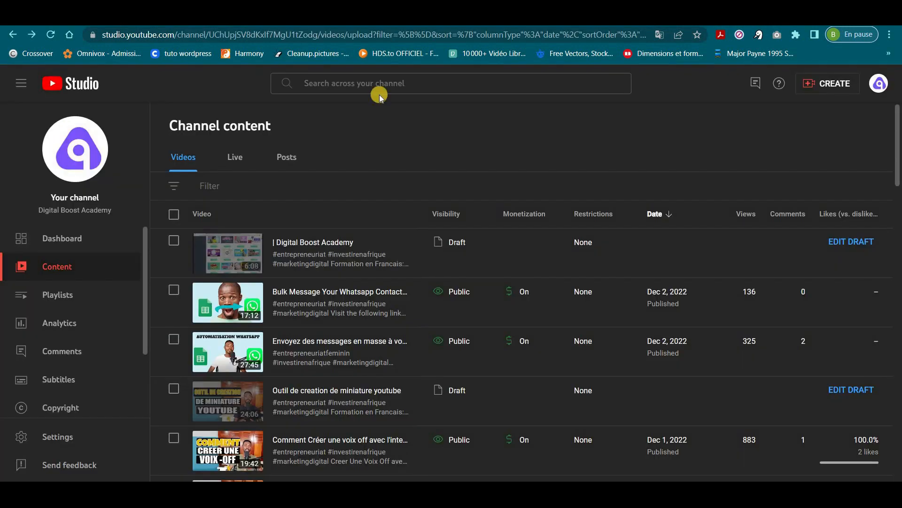
{"action": "left_click", "coordinate": [855, 241]}
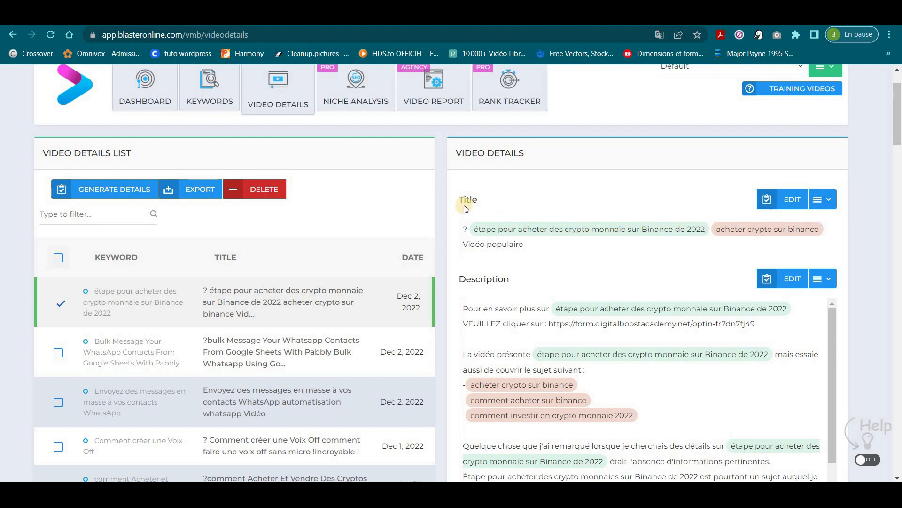
{"action": "left_click", "coordinate": [827, 207]}
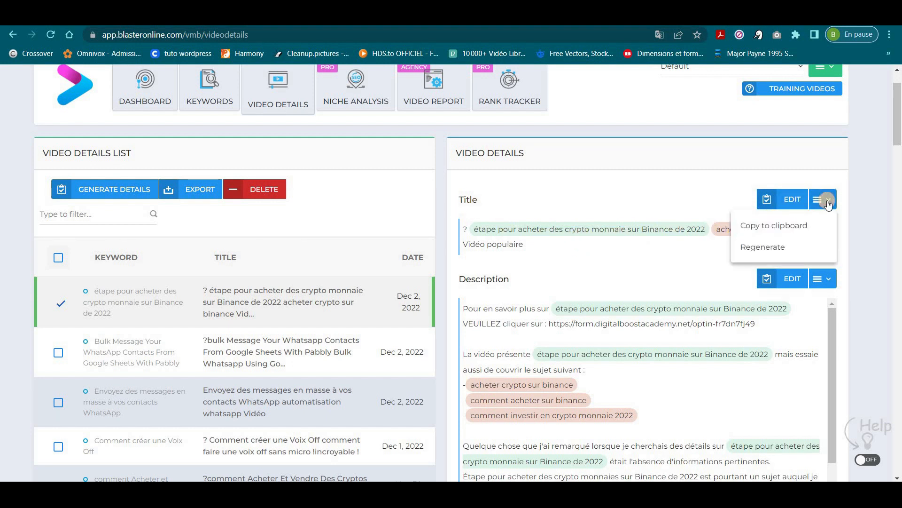
{"action": "left_click", "coordinate": [773, 228]}
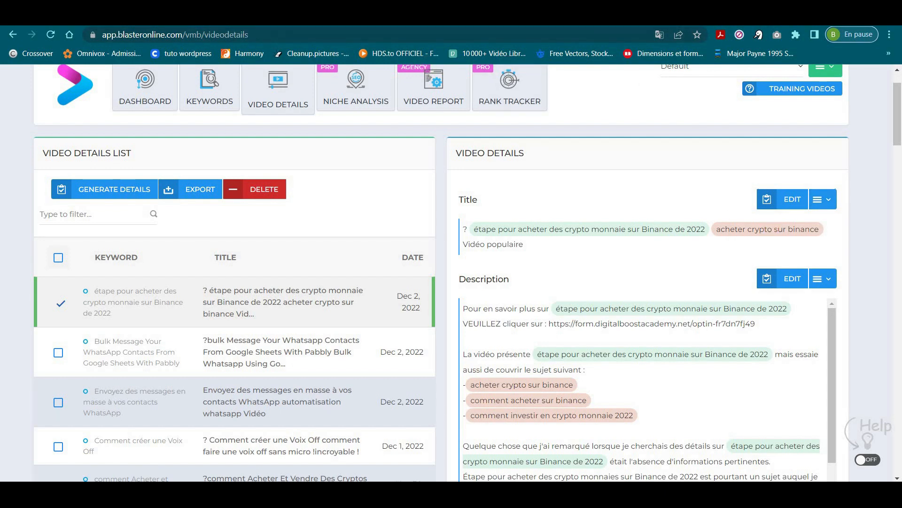
Switch to YouTube Studio and replace the draft's whole title with the copied Binance title.
{"action": "left_click", "coordinate": [272, 17]}
{"action": "left_click", "coordinate": [320, 229]}
{"action": "left_click_drag", "start_coordinate": [321, 229], "coordinate": [188, 229]}
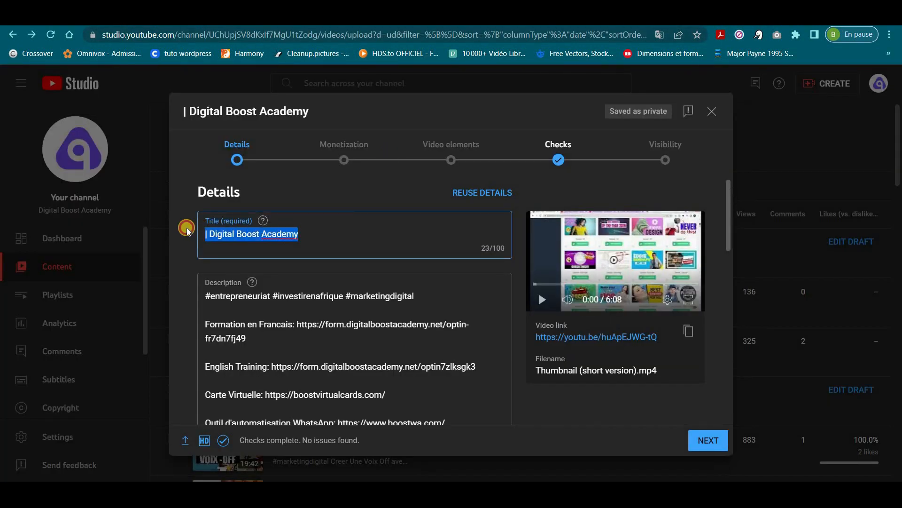
{"action": "right_click", "coordinate": [253, 233]}
{"action": "left_click", "coordinate": [296, 292]}
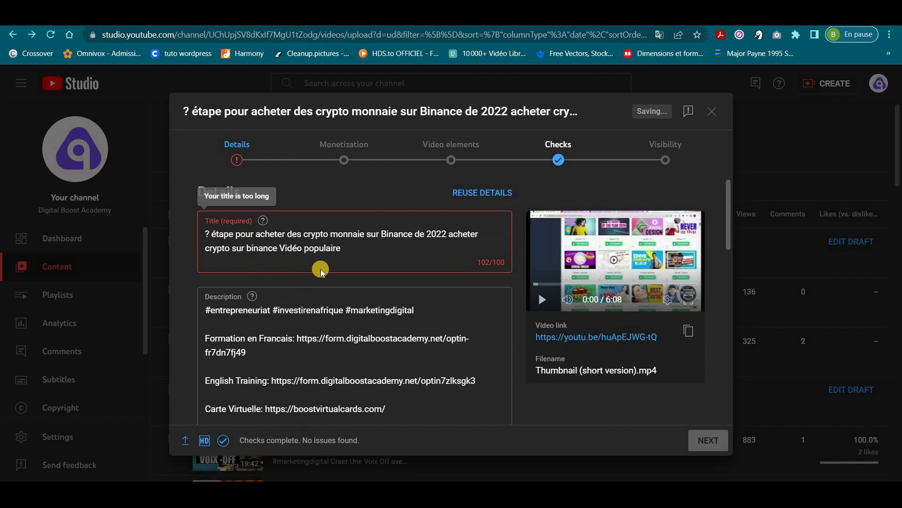
Remove the leading question mark and space from the title, and insert a "|" separator before "acheter crypto sur binance".
{"action": "left_click", "coordinate": [209, 234]}
{"action": "key", "text": "BackSpace"}
{"action": "key", "text": "BackSpace"}
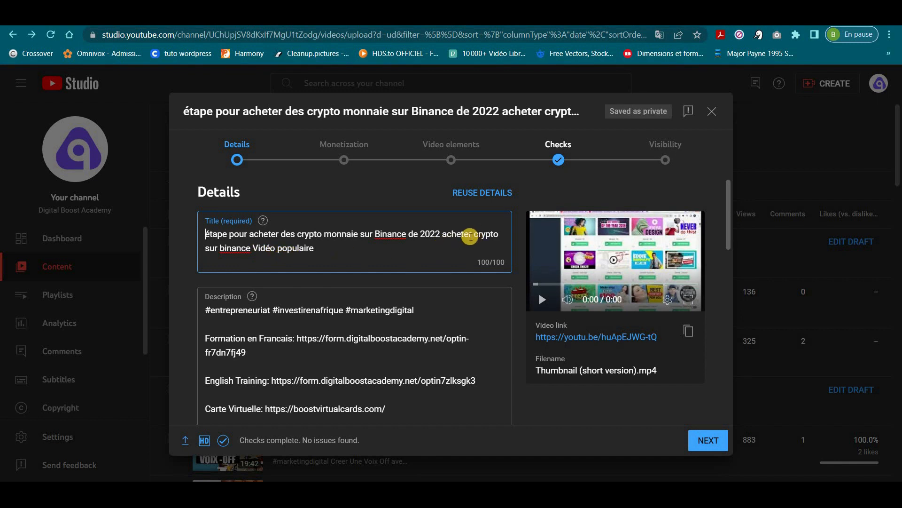
{"action": "left_click", "coordinate": [442, 235]}
{"action": "type", "text": "|"}
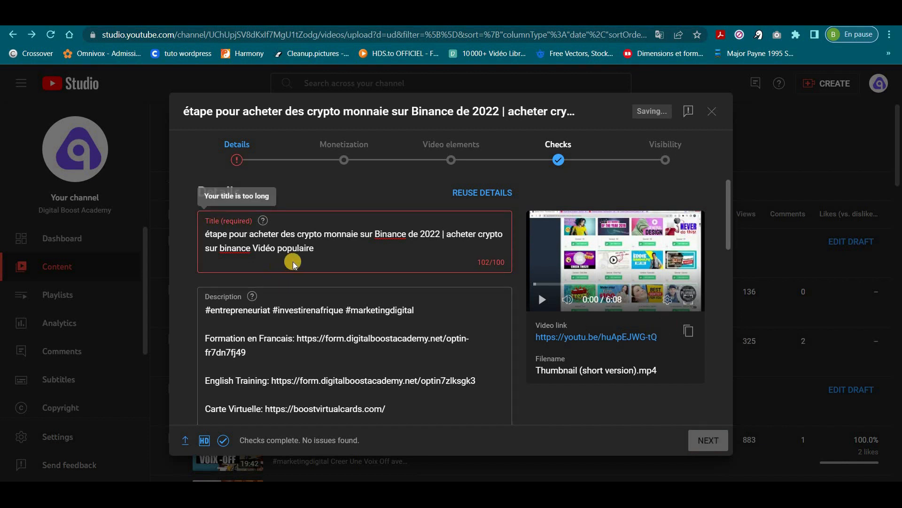
Remove the "|" separator before "acheter crypto sur binance" from the draft's title.
{"action": "key", "text": "BackSpace"}
{"action": "key", "text": "BackSpace"}
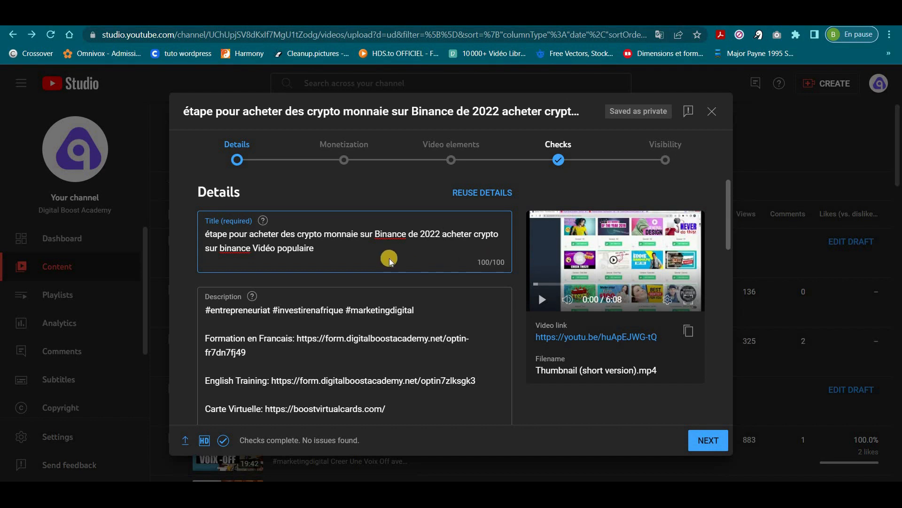
Switch to Videly, look through the generated Binance description and copy it.
{"action": "left_click", "coordinate": [733, 17]}
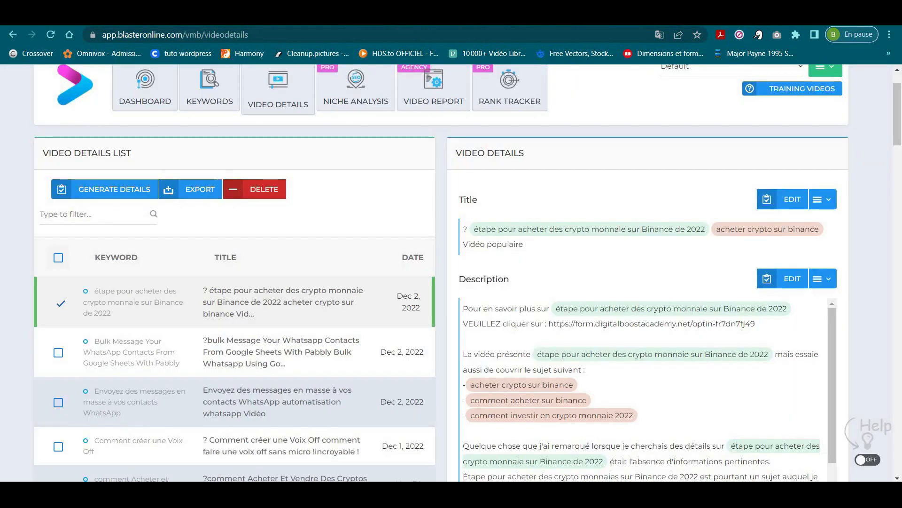
{"action": "scroll", "coordinate": [573, 360], "scroll_direction": "down", "scroll_amount": 2}
{"action": "scroll", "coordinate": [573, 360], "scroll_direction": "up", "scroll_amount": 2}
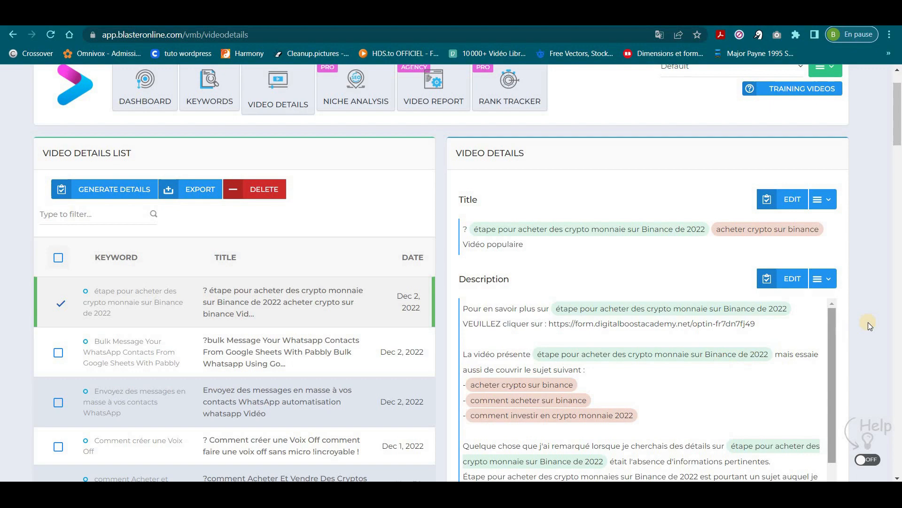
{"action": "scroll", "coordinate": [875, 319], "scroll_direction": "down", "scroll_amount": 1}
{"action": "scroll", "coordinate": [875, 320], "scroll_direction": "down", "scroll_amount": 1}
{"action": "scroll", "coordinate": [715, 272], "scroll_direction": "down", "scroll_amount": 2}
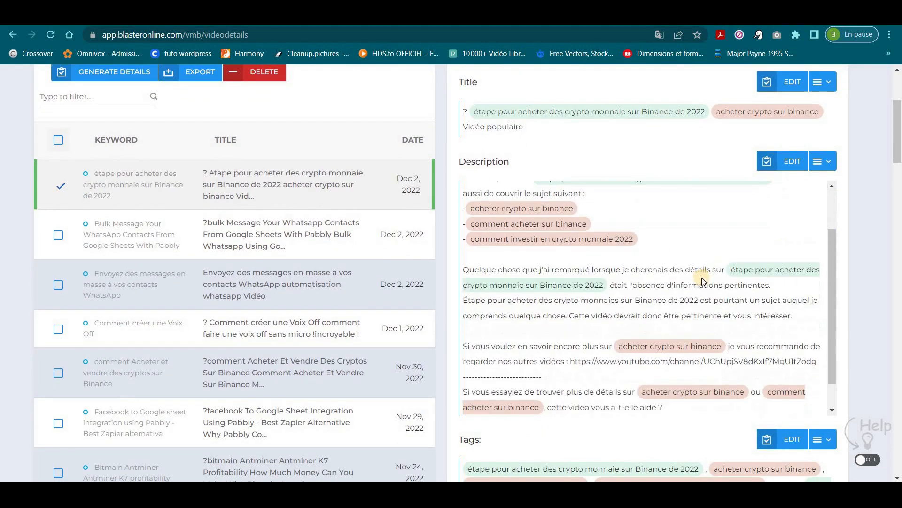
{"action": "scroll", "coordinate": [691, 294], "scroll_direction": "down", "scroll_amount": 3}
{"action": "scroll", "coordinate": [673, 266], "scroll_direction": "up", "scroll_amount": 8}
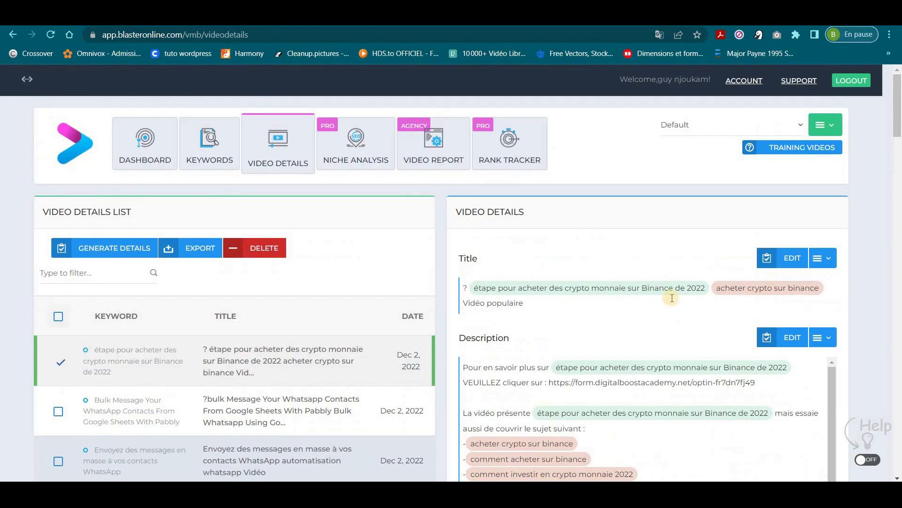
{"action": "left_click", "coordinate": [826, 344]}
{"action": "left_click", "coordinate": [818, 362]}
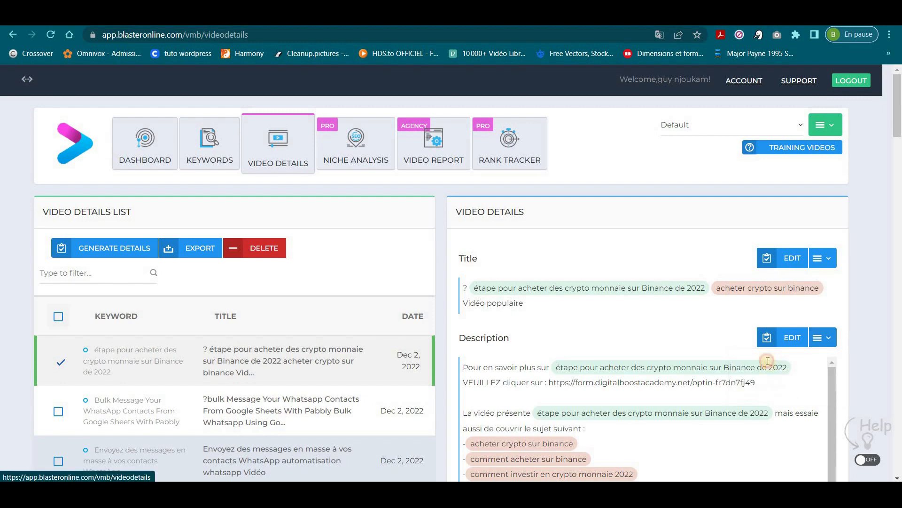
Switch to YouTube Studio and paste the copied description as a new paragraph below the hashtag line in the draft's description.
{"action": "left_click", "coordinate": [301, 19]}
{"action": "scroll", "coordinate": [395, 314], "scroll_direction": "down", "scroll_amount": 3}
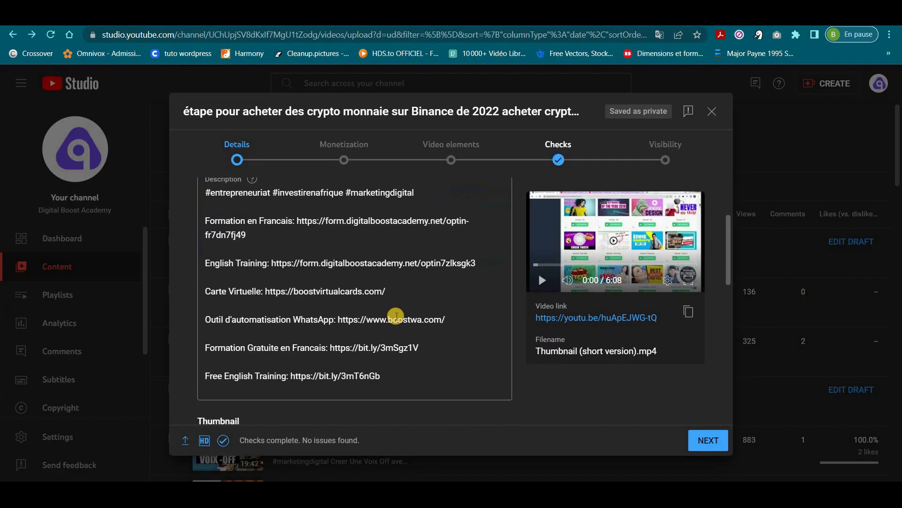
{"action": "scroll", "coordinate": [393, 307], "scroll_direction": "up", "scroll_amount": 2}
{"action": "left_click", "coordinate": [442, 256]}
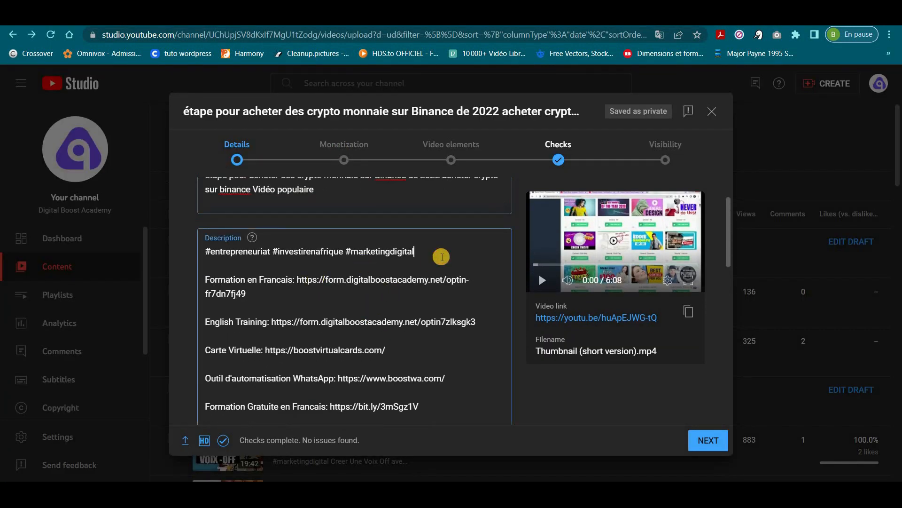
{"action": "key", "text": "Return"}
{"action": "key", "text": "Return"}
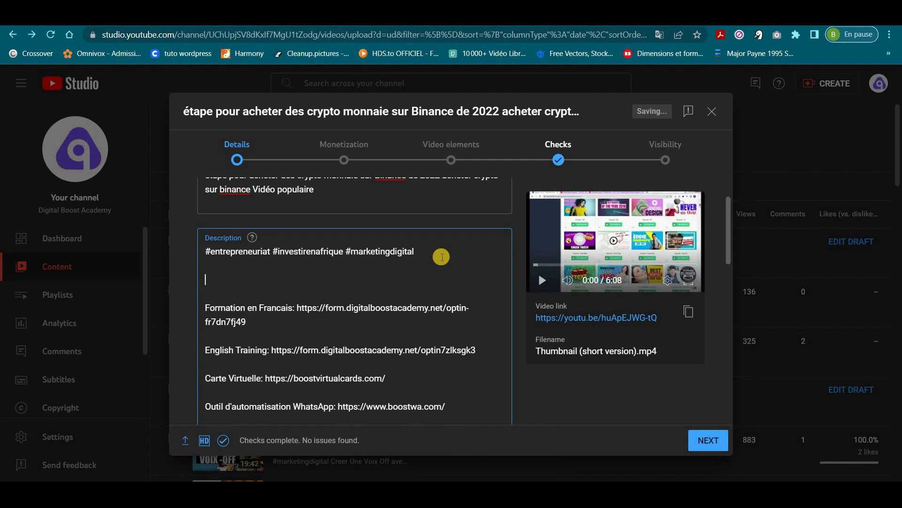
{"action": "key", "text": "ctrl+v"}
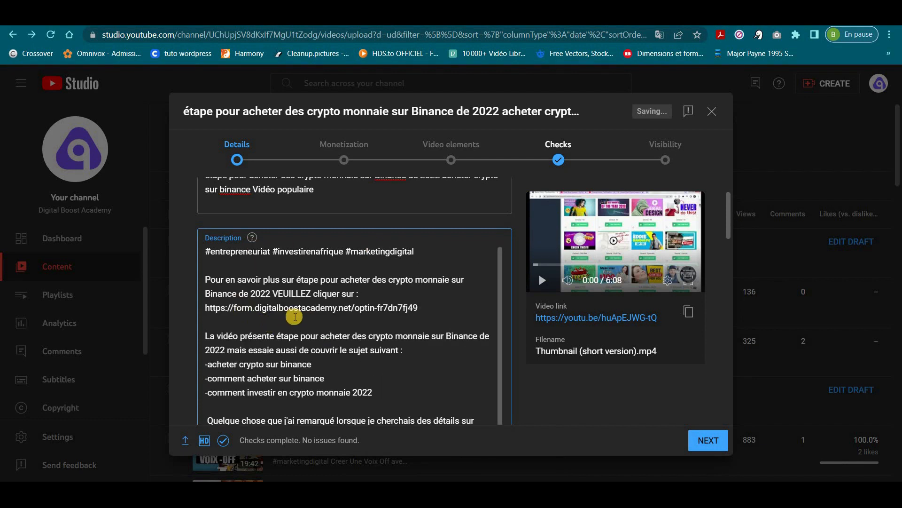
Review the draft's whole description, from the hashtags through the pasted Binance text to the closing links.
{"action": "scroll", "coordinate": [297, 316], "scroll_direction": "up", "scroll_amount": 1}
{"action": "scroll", "coordinate": [297, 316], "scroll_direction": "down", "scroll_amount": 3}
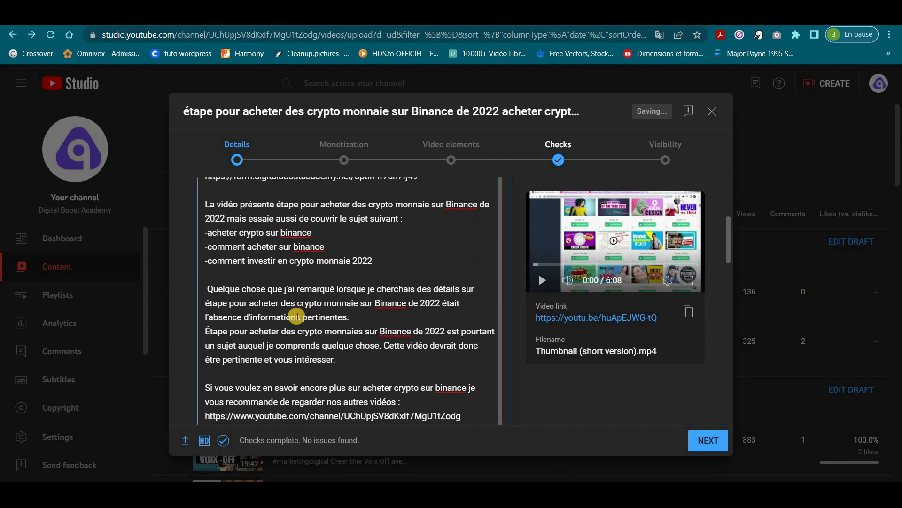
{"action": "scroll", "coordinate": [297, 316], "scroll_direction": "down", "scroll_amount": 6}
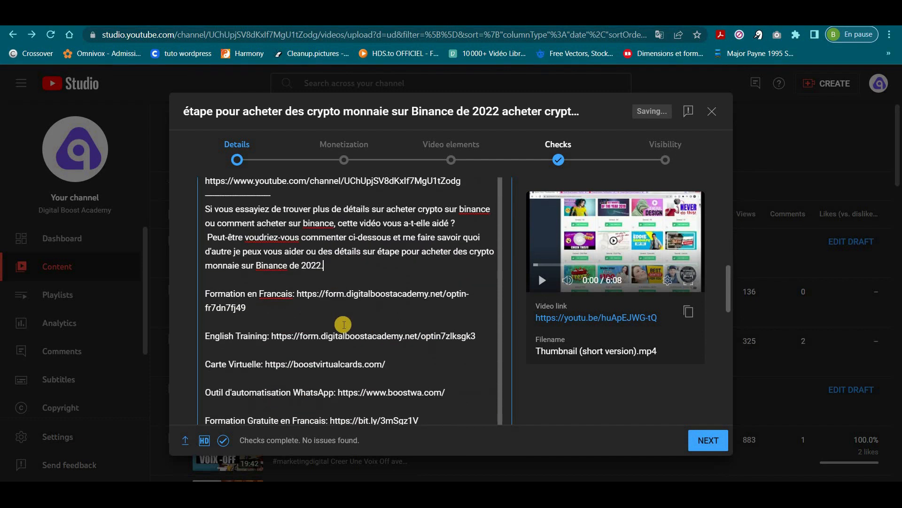
{"action": "scroll", "coordinate": [343, 325], "scroll_direction": "up", "scroll_amount": 10}
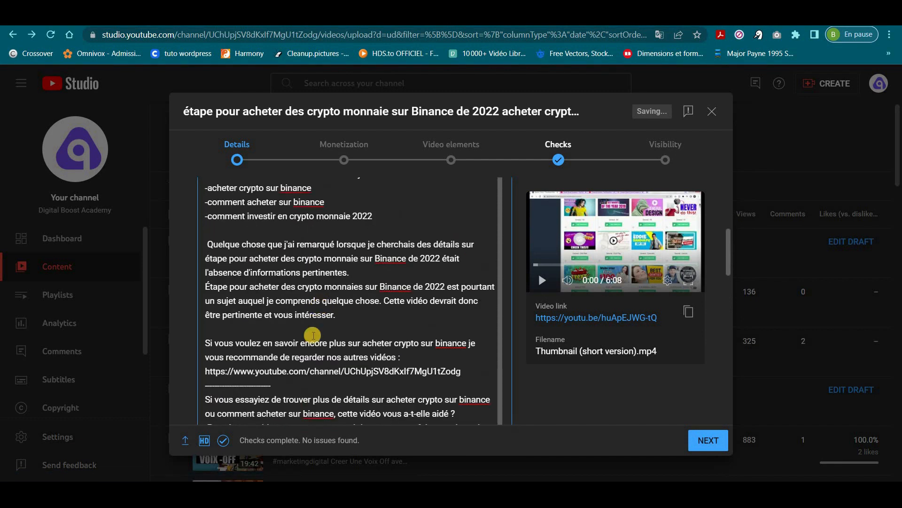
{"action": "scroll", "coordinate": [313, 335], "scroll_direction": "down", "scroll_amount": 2}
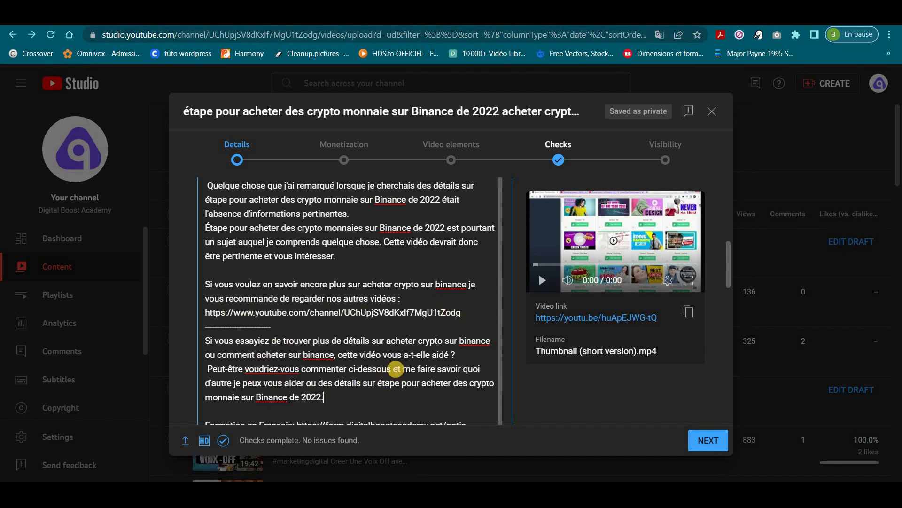
{"action": "scroll", "coordinate": [349, 324], "scroll_direction": "up", "scroll_amount": 6}
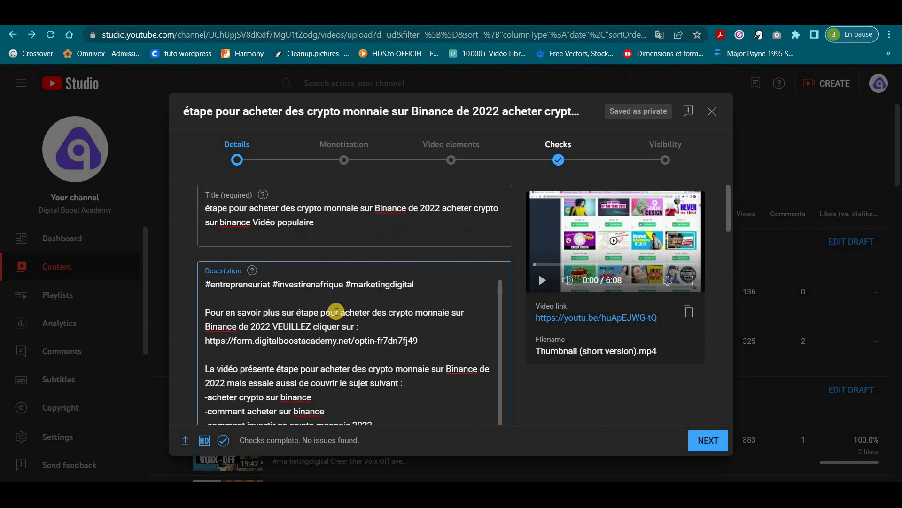
{"action": "scroll", "coordinate": [332, 356], "scroll_direction": "down", "scroll_amount": 1}
{"action": "scroll", "coordinate": [331, 356], "scroll_direction": "down", "scroll_amount": 10}
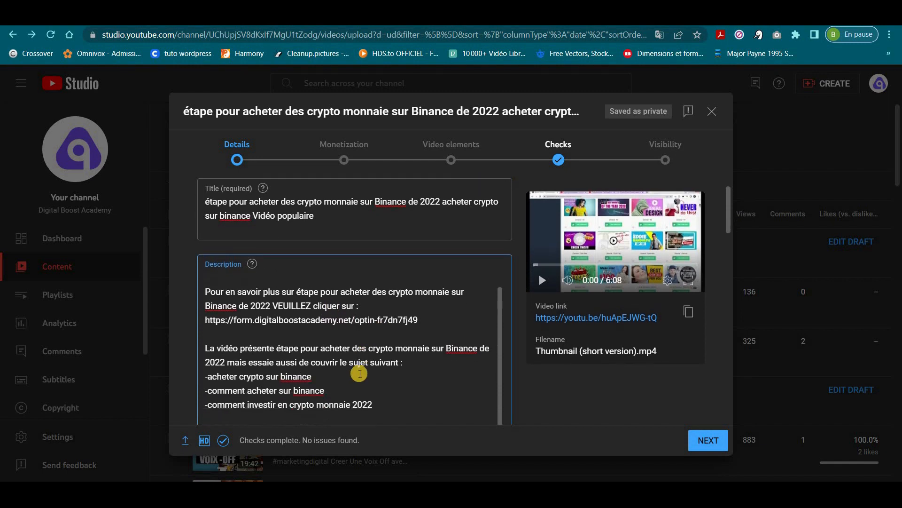
{"action": "scroll", "coordinate": [340, 356], "scroll_direction": "down", "scroll_amount": 1}
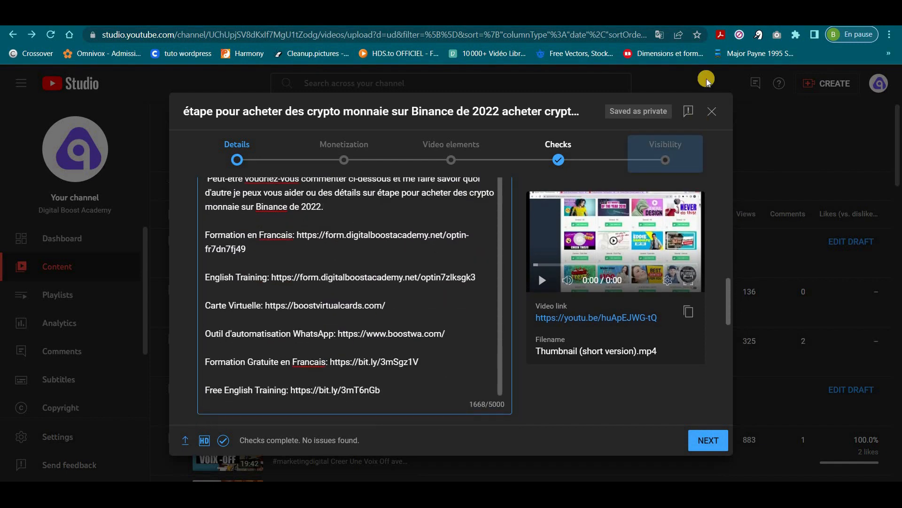
Switch to Videly and copy the generated tags of the Binance entry.
{"action": "left_click", "coordinate": [724, 17]}
{"action": "scroll", "coordinate": [594, 402], "scroll_direction": "down", "scroll_amount": 10}
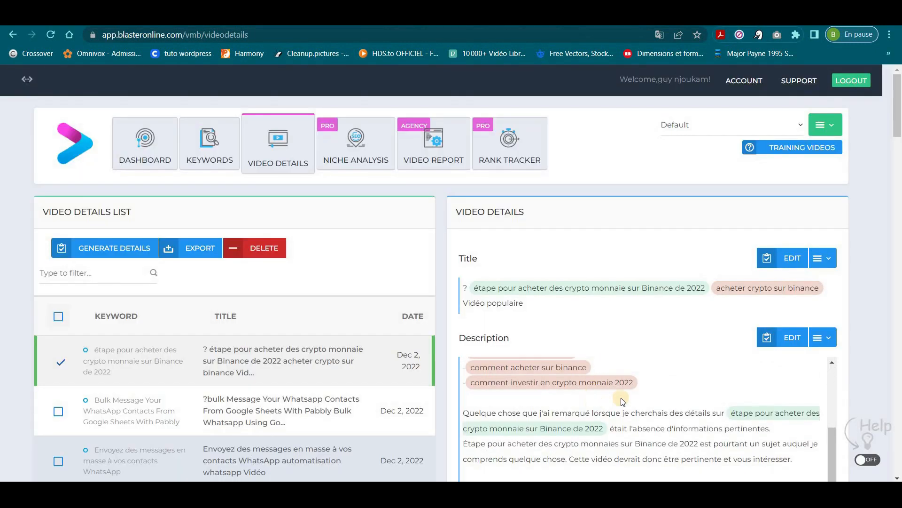
{"action": "scroll", "coordinate": [799, 329], "scroll_direction": "down", "scroll_amount": 3}
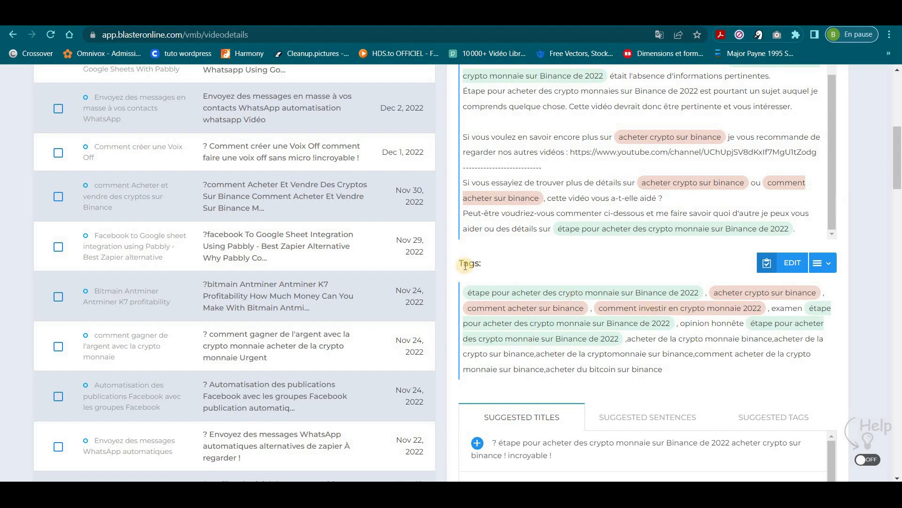
{"action": "left_click", "coordinate": [818, 270]}
{"action": "left_click", "coordinate": [783, 288]}
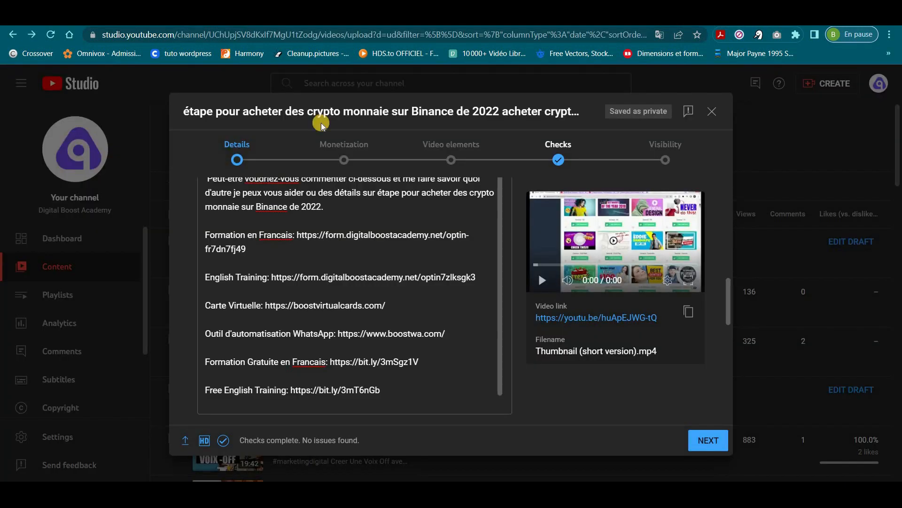
Replace all of the draft's existing tags with the copied Binance tags.
{"action": "scroll", "coordinate": [577, 390], "scroll_direction": "down", "scroll_amount": 10}
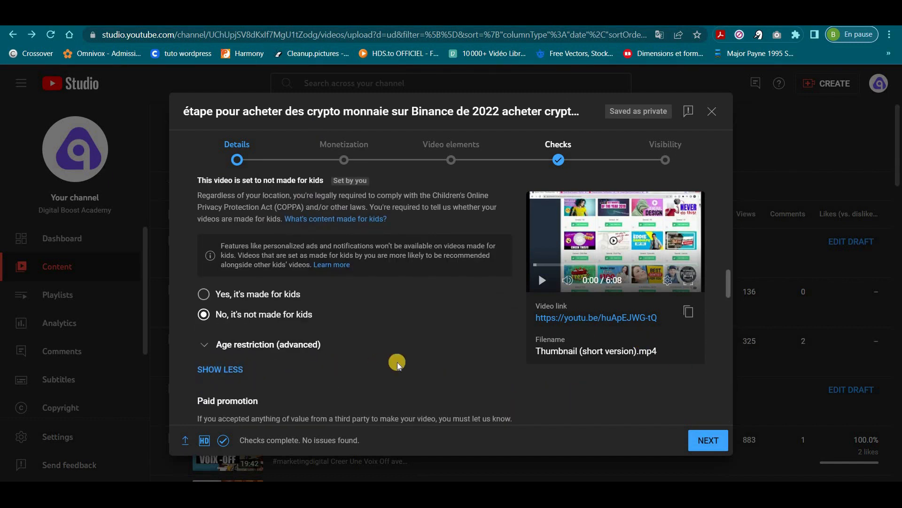
{"action": "scroll", "coordinate": [397, 362], "scroll_direction": "down", "scroll_amount": 10}
{"action": "scroll", "coordinate": [376, 352], "scroll_direction": "up", "scroll_amount": 3}
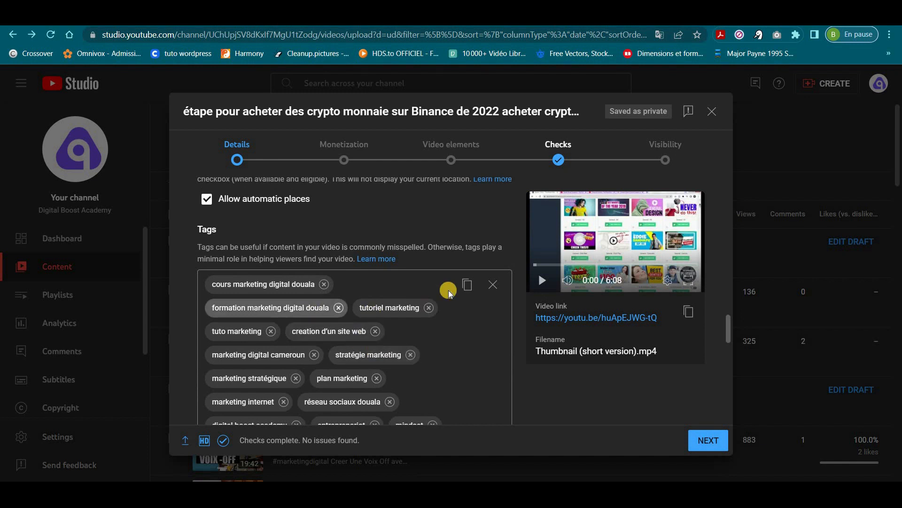
{"action": "left_click", "coordinate": [493, 285]}
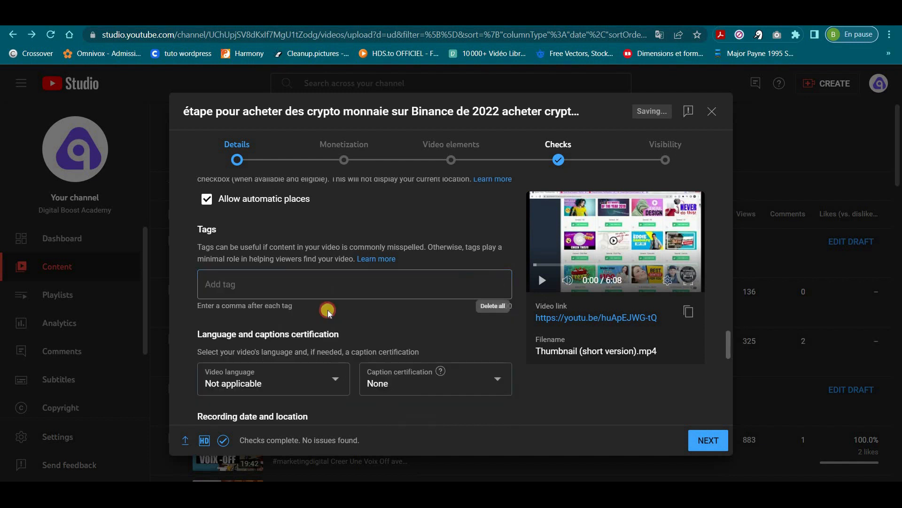
{"action": "right_click", "coordinate": [284, 291]}
{"action": "left_click", "coordinate": [334, 178]}
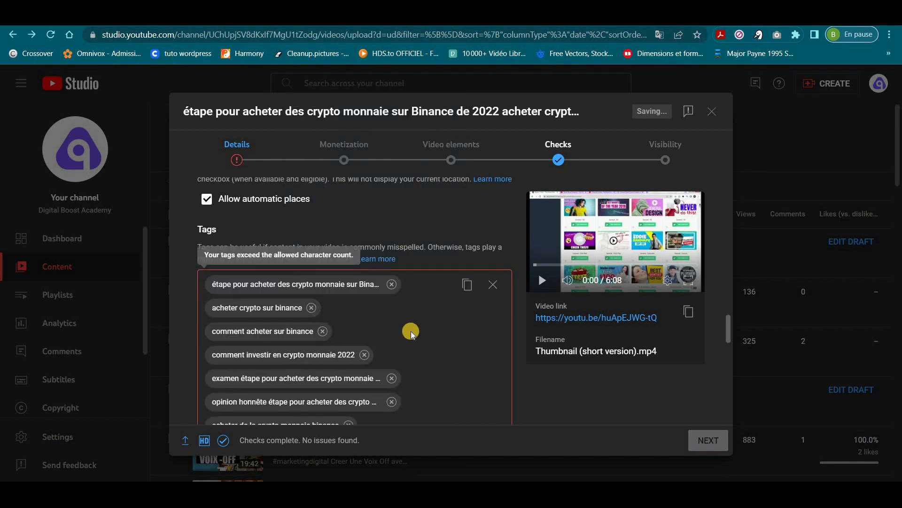
Remove the tag "acheter de la cryptomonnaie sur binance" from the draft and look over the remaining tags.
{"action": "scroll", "coordinate": [412, 316], "scroll_direction": "down", "scroll_amount": 4}
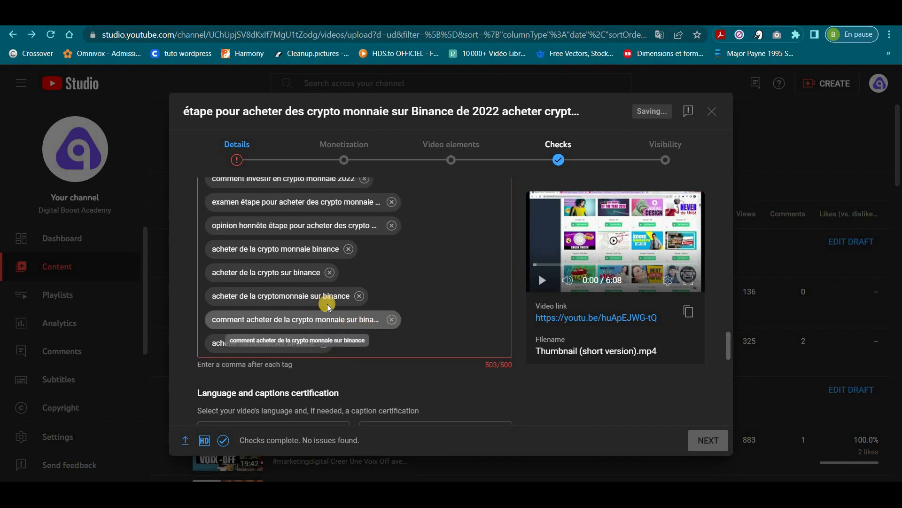
{"action": "left_click", "coordinate": [359, 296]}
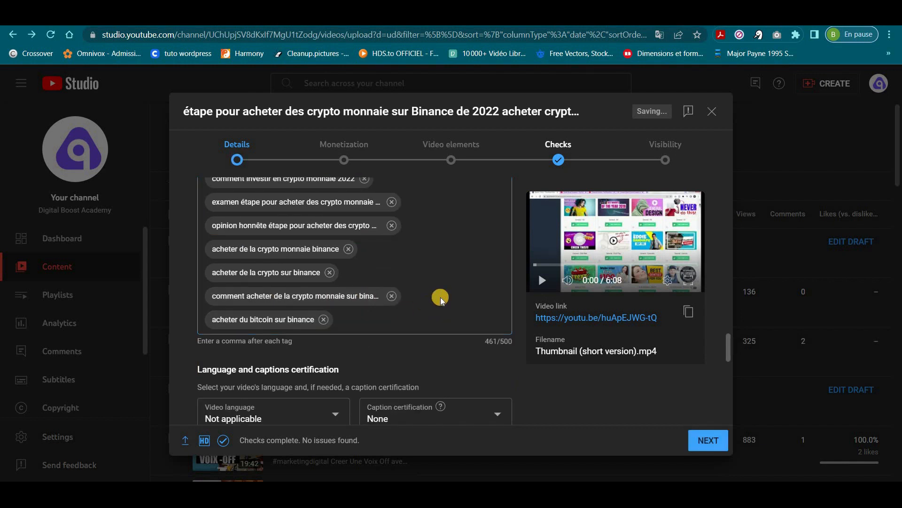
{"action": "scroll", "coordinate": [440, 299], "scroll_direction": "up", "scroll_amount": 4}
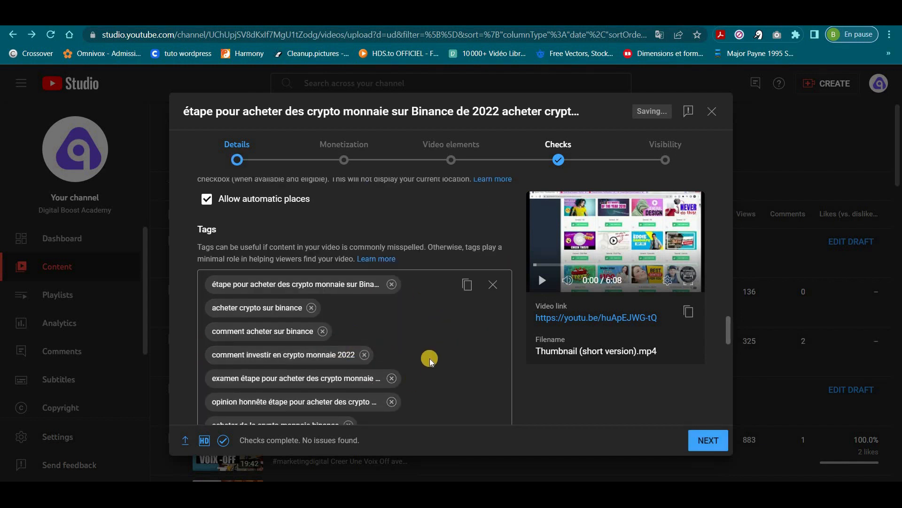
{"action": "scroll", "coordinate": [444, 349], "scroll_direction": "down", "scroll_amount": 3}
{"action": "scroll", "coordinate": [438, 345], "scroll_direction": "up", "scroll_amount": 4}
{"action": "scroll", "coordinate": [437, 345], "scroll_direction": "down", "scroll_amount": 3}
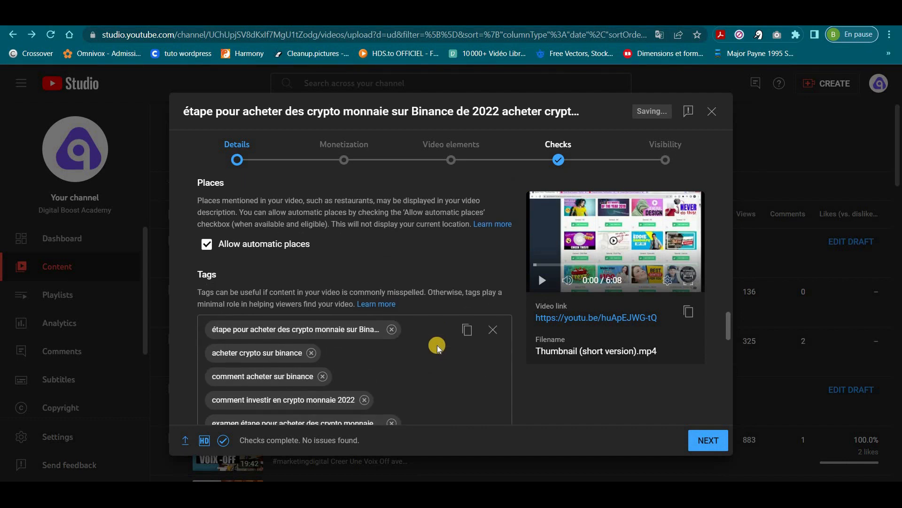
{"action": "scroll", "coordinate": [437, 345], "scroll_direction": "up", "scroll_amount": 8}
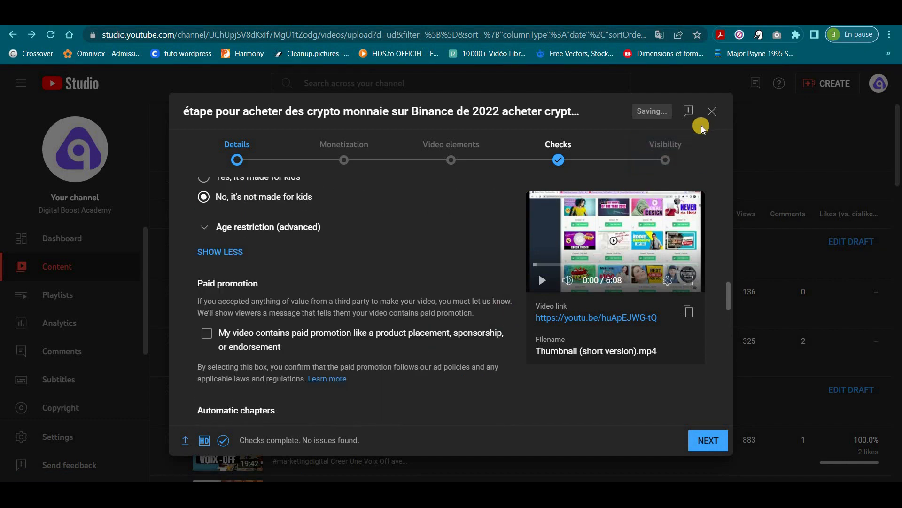
Switch back to Videly and return to the start of the video details list.
{"action": "left_click", "coordinate": [724, 16]}
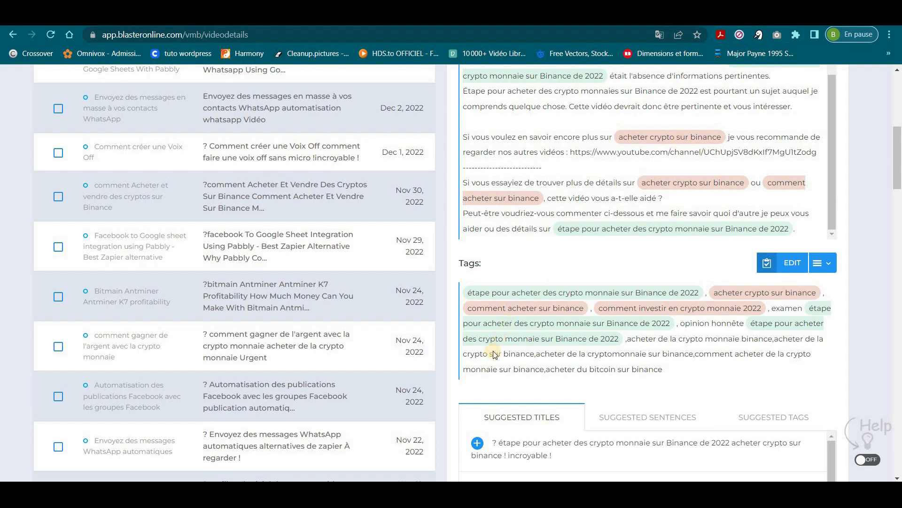
{"action": "scroll", "coordinate": [177, 291], "scroll_direction": "up", "scroll_amount": 7}
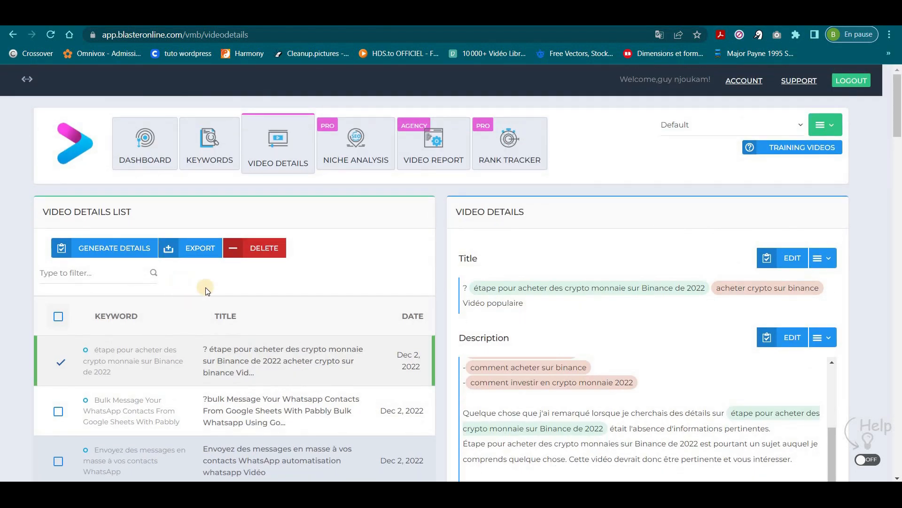